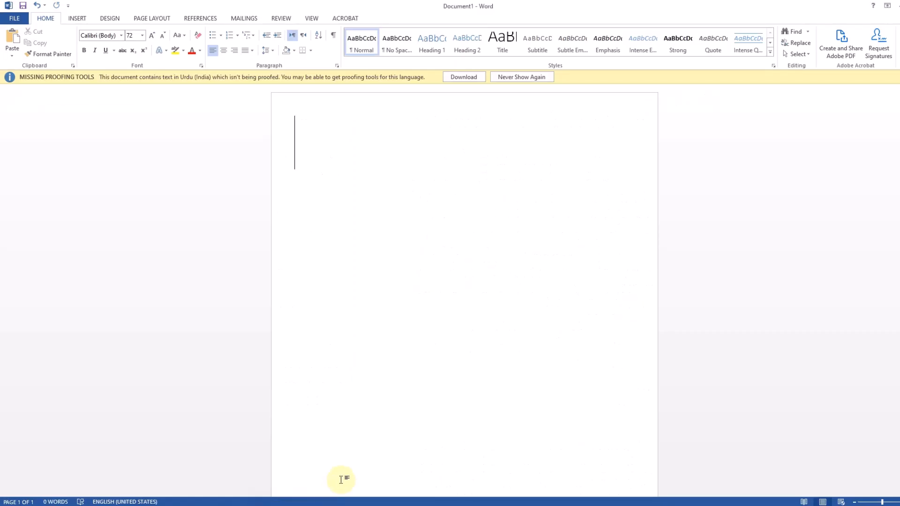
Write a plus sign on the first line and "1 or more times" on the line below it.
type("+")
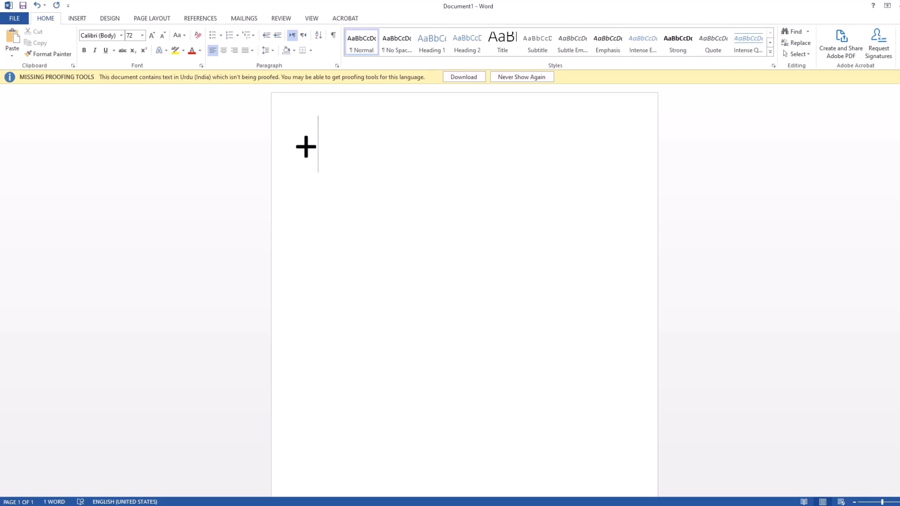
key("Return")
type("1 or ")
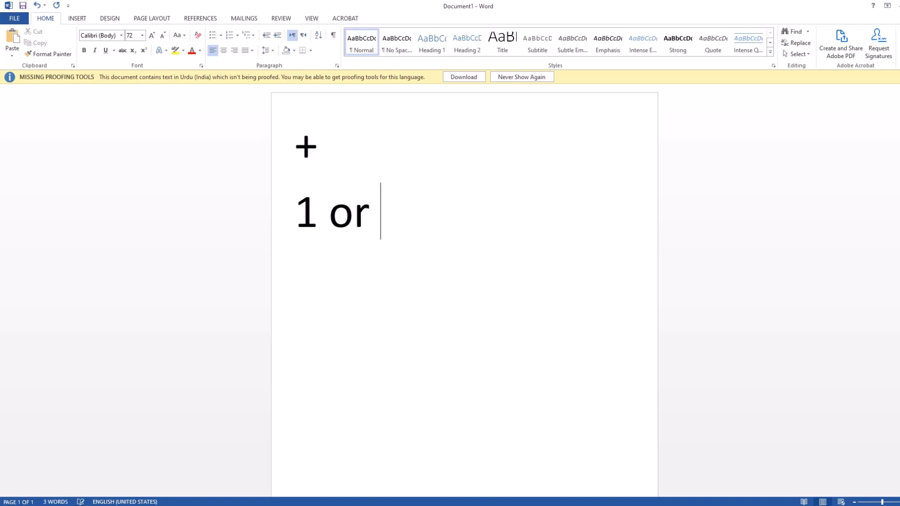
type("more times")
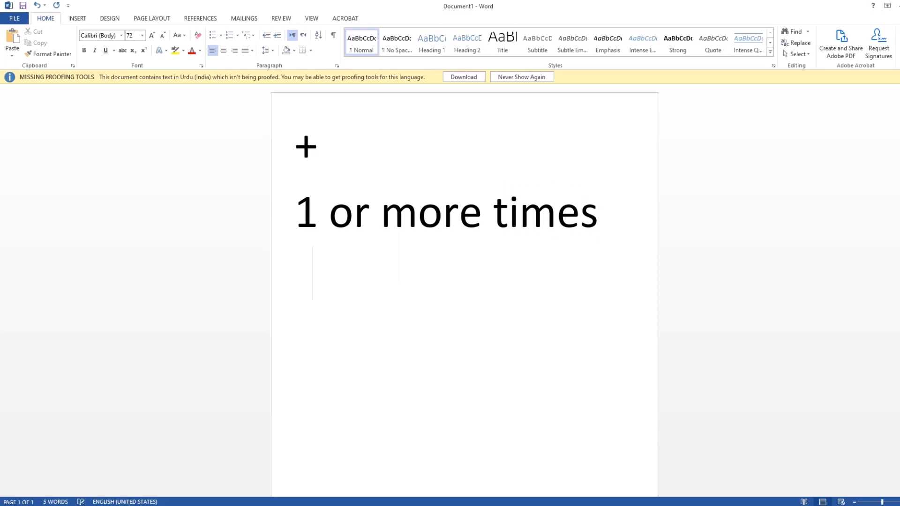
Add a third line reading "? – 0 or 1 times".
type("? - 0 or 1 ")
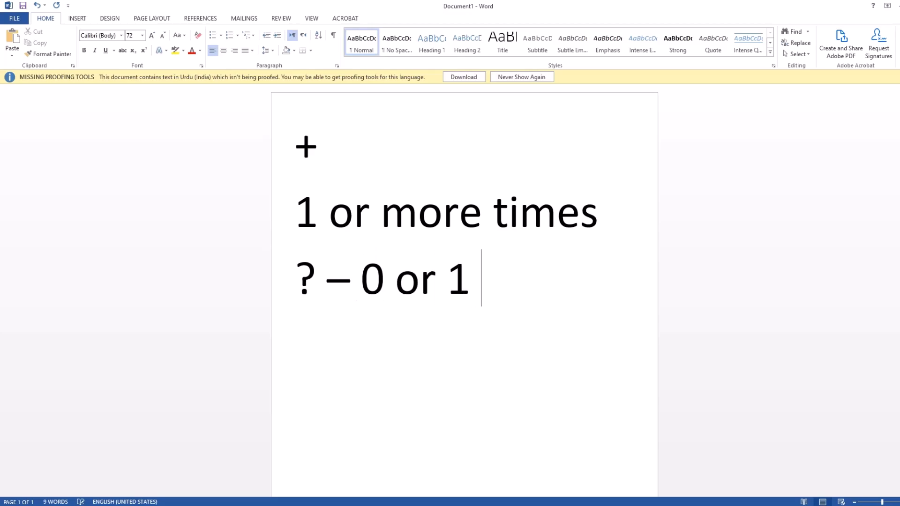
type("trime")
key("BackSpace")
key("BackSpace")
key("BackSpace")
key("BackSpace")
key("BackSpace")
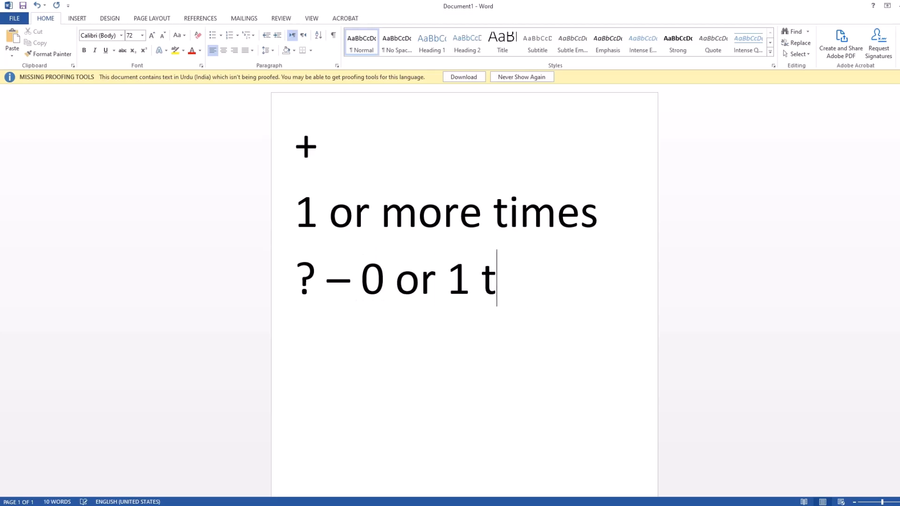
type("imes")
Clear all text from the page and enter only a plus sign.
left_click(580, 211)
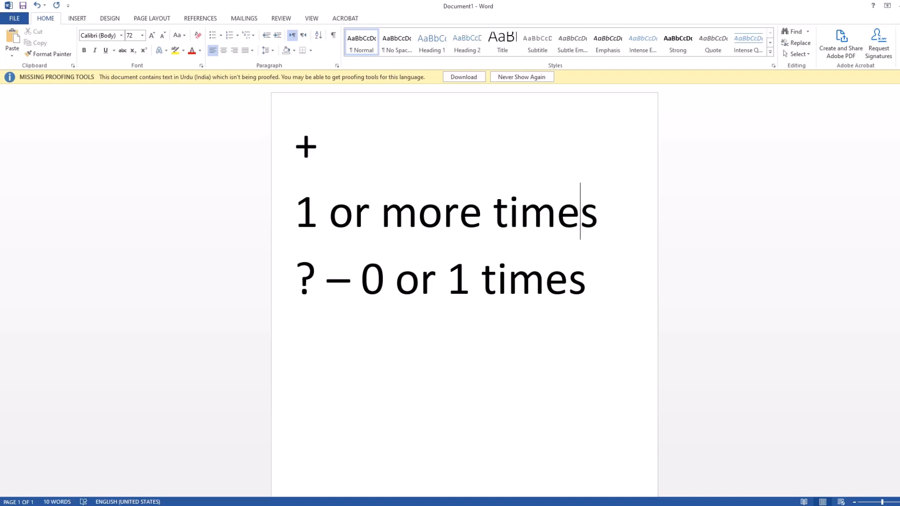
key("ctrl+a")
key("Delete")
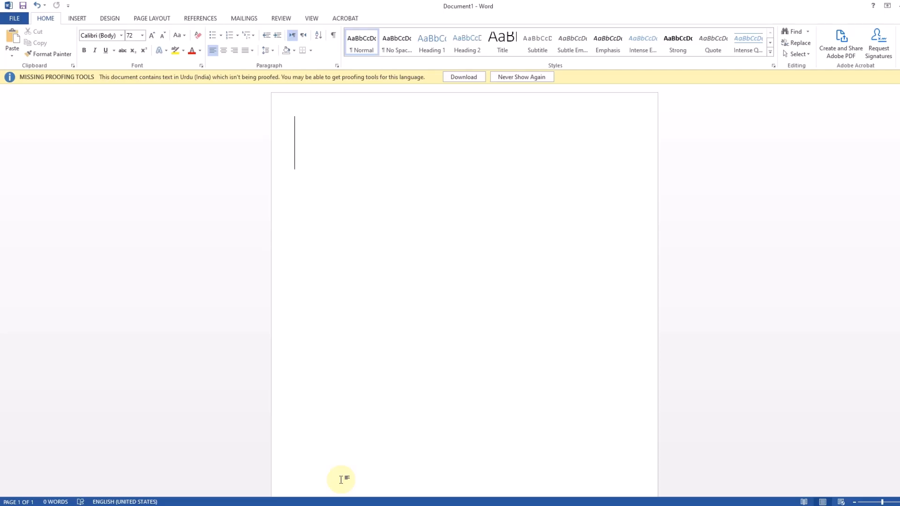
type("+")
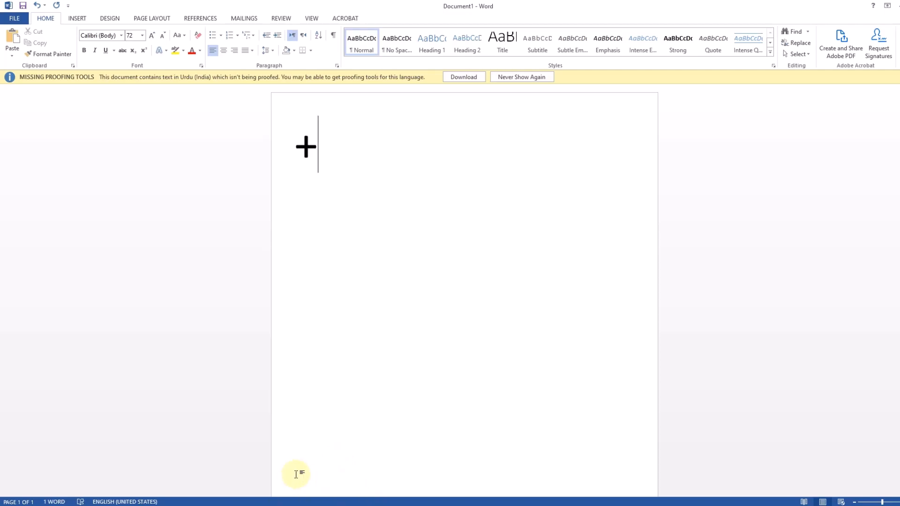
Switch to the InDesign document GREP_SERIES_05.indd and place the text cursor before "activities" in the first English body paragraph.
key("alt+Tab")
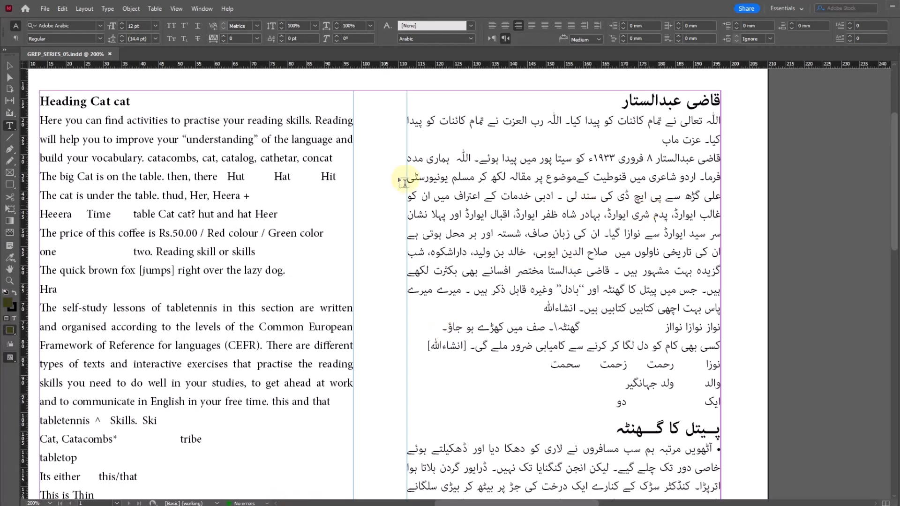
left_click(10, 70)
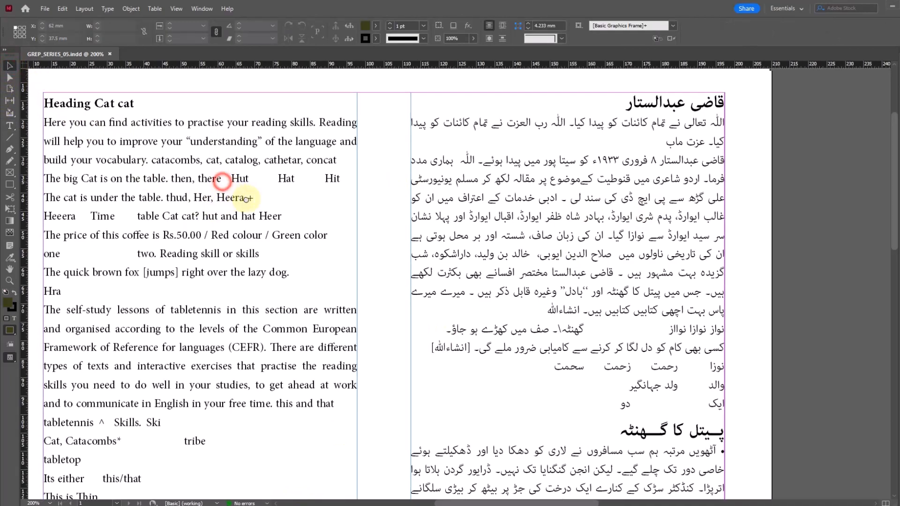
scroll(221, 195, "left", 2)
left_click(10, 125)
left_click(165, 126)
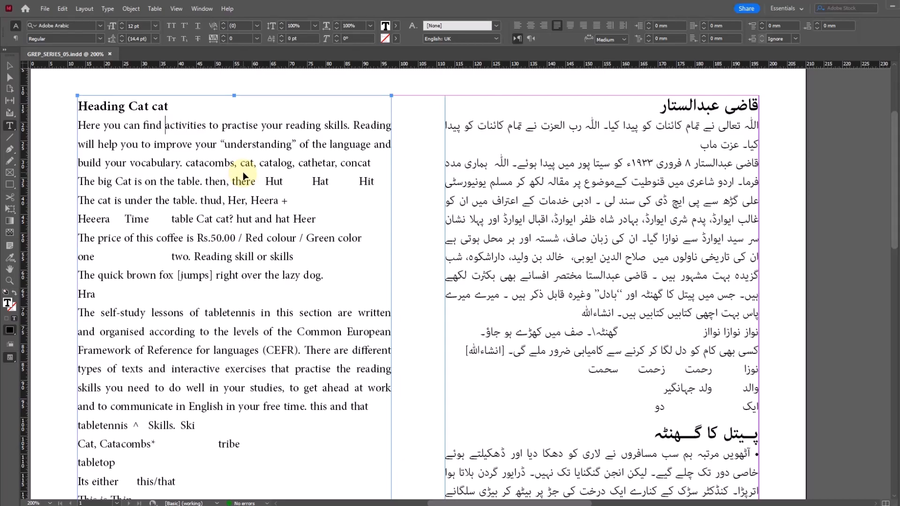
Open Find/Change for GREP, replace the find pattern with a single dot and clear the change formatting.
key("ctrl+f")
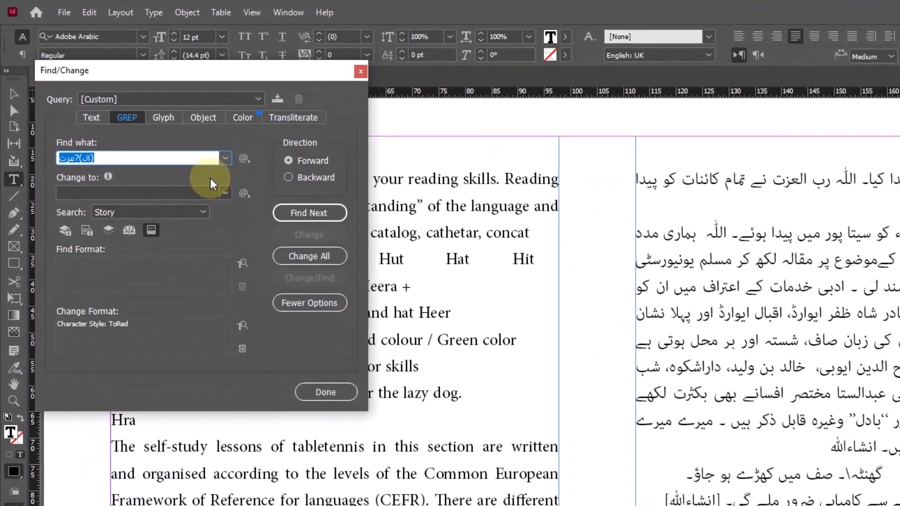
key("BackSpace")
left_click(242, 349)
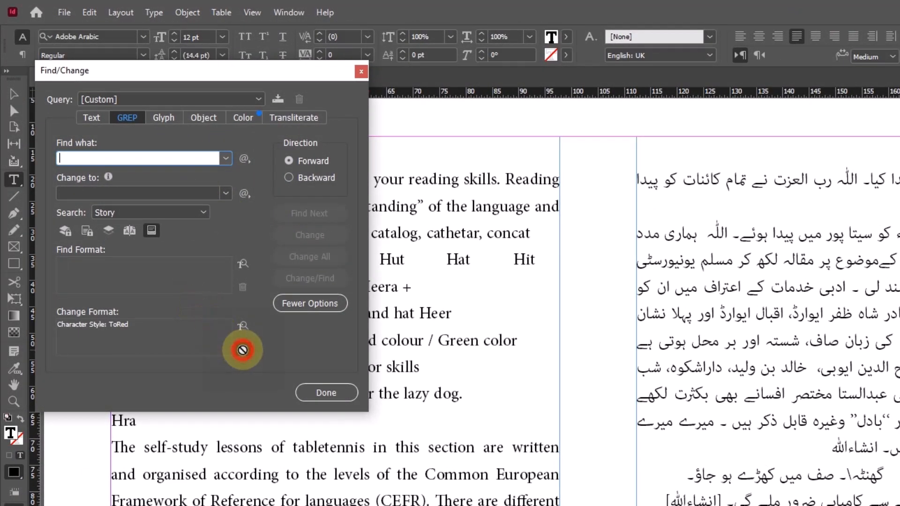
type(".")
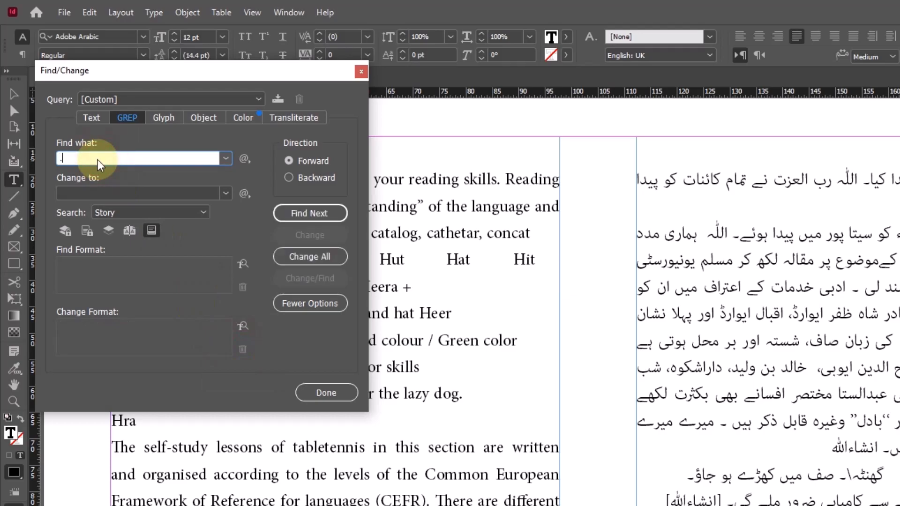
Move Find/Change off the English text and step through several single-character matches of the dot pattern.
left_click_drag(216, 83, 590, 138)
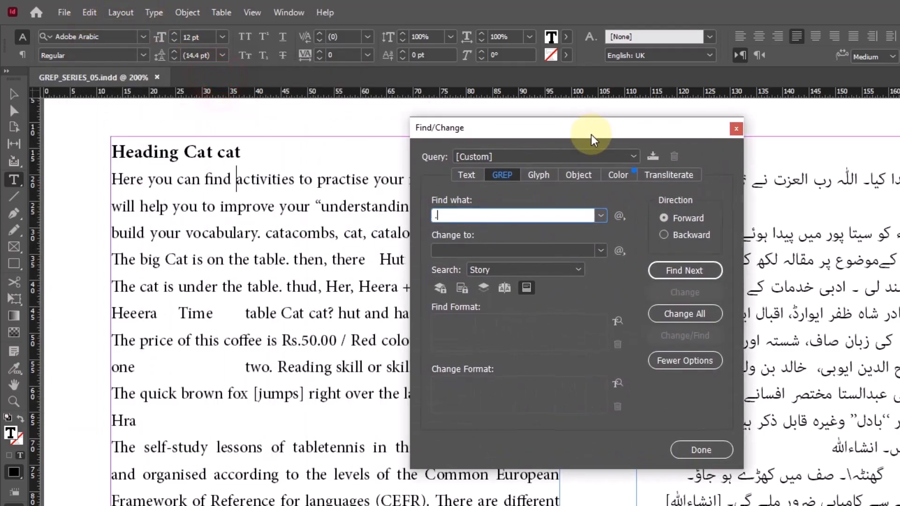
left_click(704, 270)
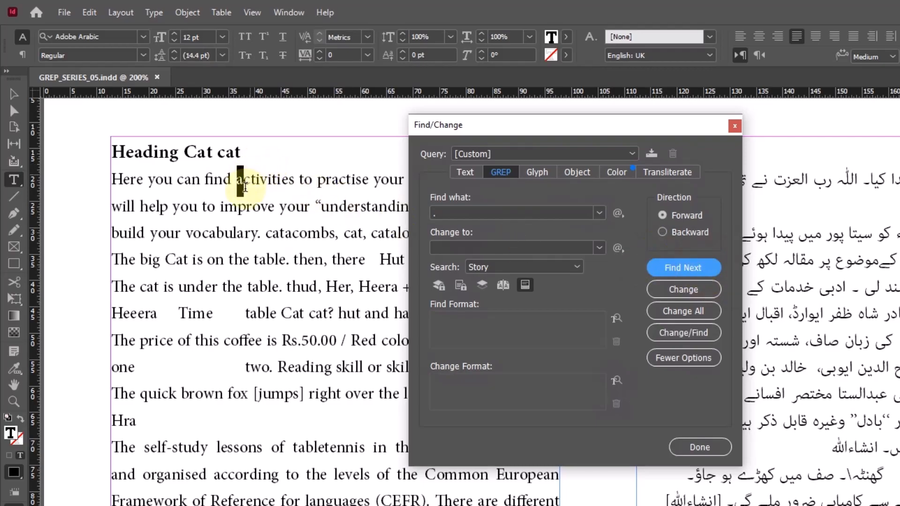
left_click(698, 269)
left_click(668, 271)
left_click(668, 271)
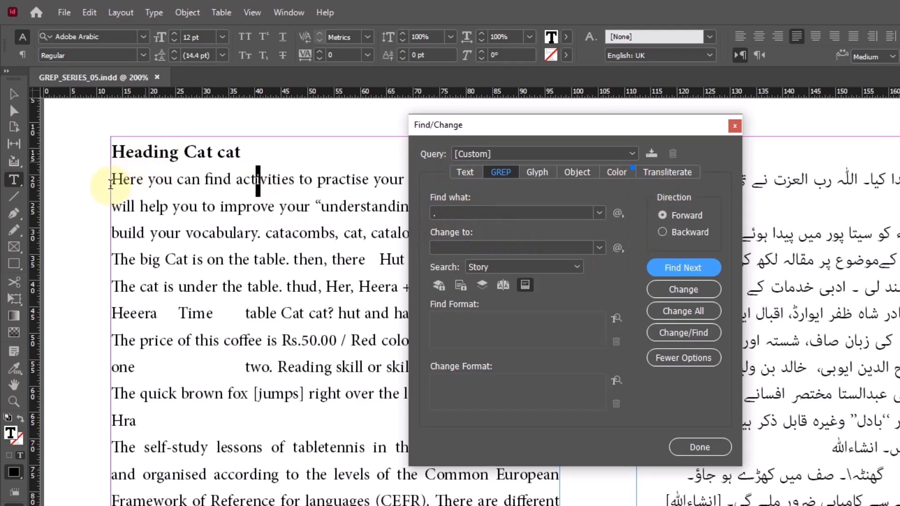
Search with the GREP pattern .+ from the start of the first body paragraph, keeping Find/Change clear of the English column.
left_click(113, 180)
left_click(483, 229)
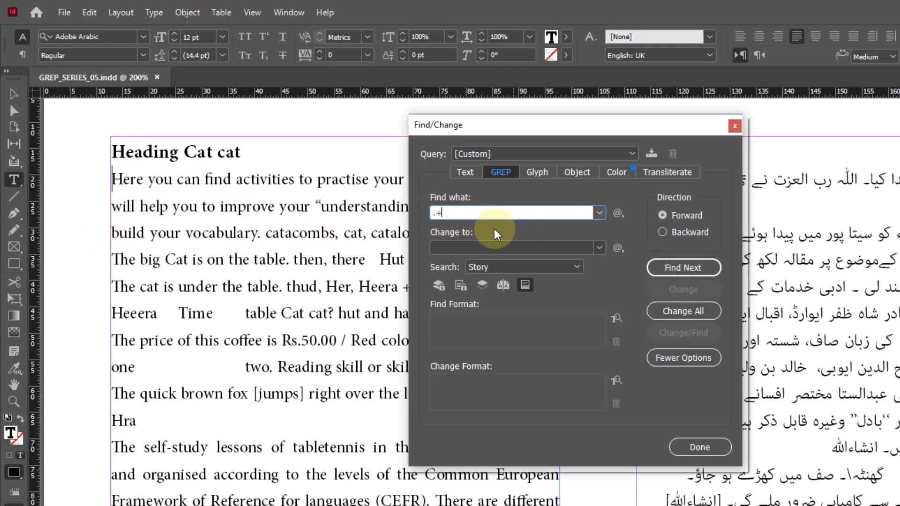
left_click(681, 266)
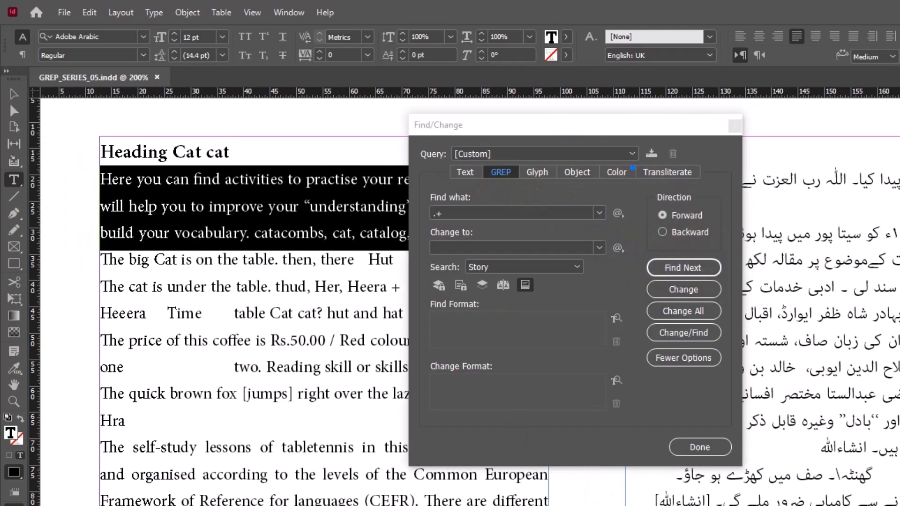
left_click(586, 125)
left_click_drag(586, 125, 852, 149)
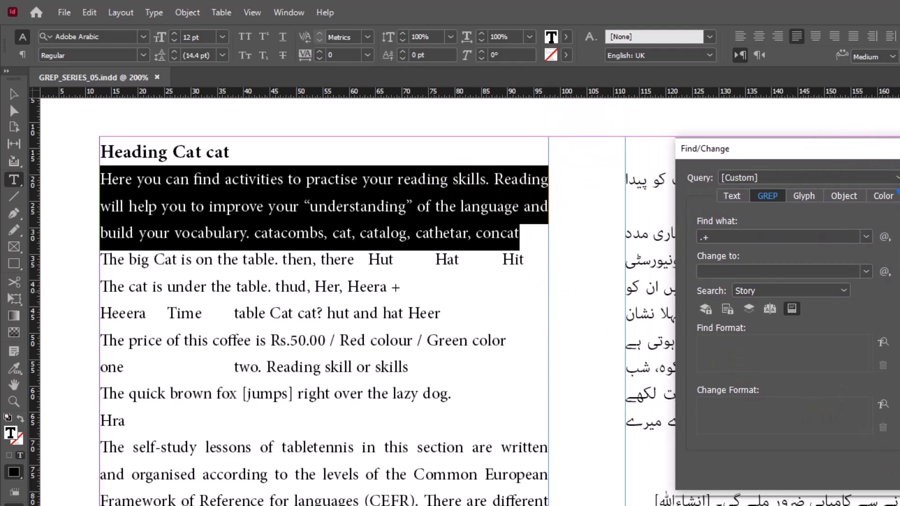
Step through the successive .+ matches down the English column as far as the "tabletop" line.
key("Return")
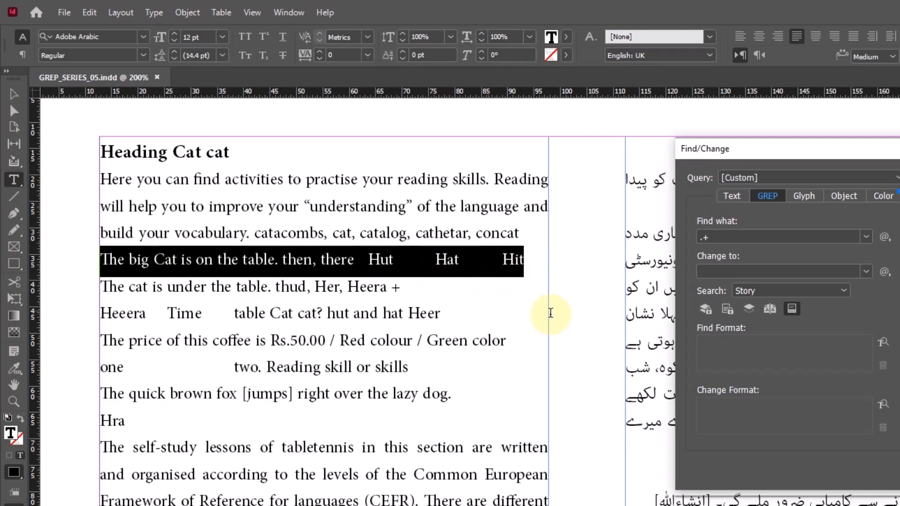
key("Return")
key("Return")
key("Return")
key("Return")
key("Return")
key("Return")
key("Return")
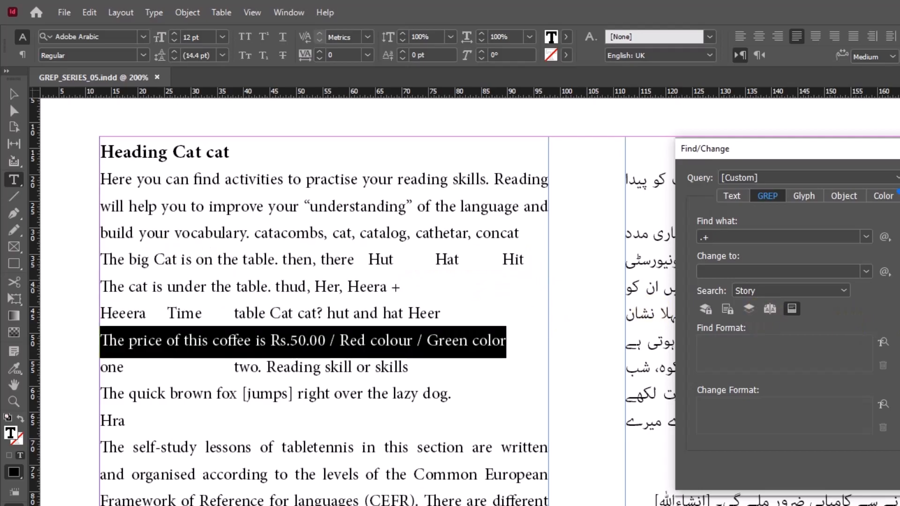
key("Return")
key("Return")
key("Return")
key("Return")
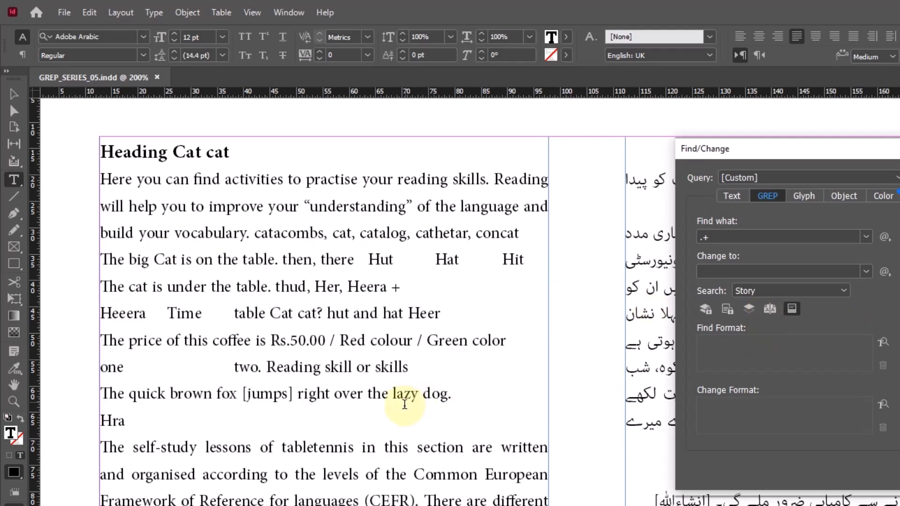
scroll(403, 410, "down", 3)
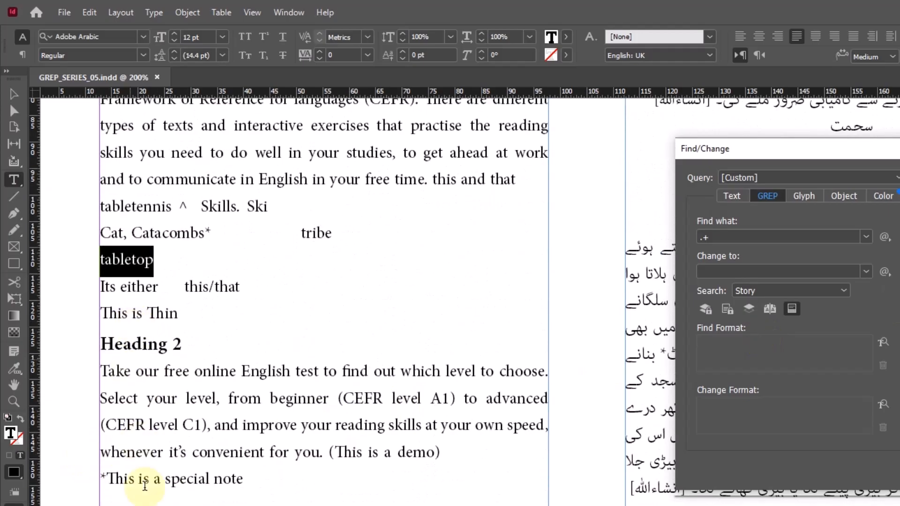
Enter T on the empty line below the special note, and find the .+ matches from "tabletop" down to that line.
left_click(164, 462)
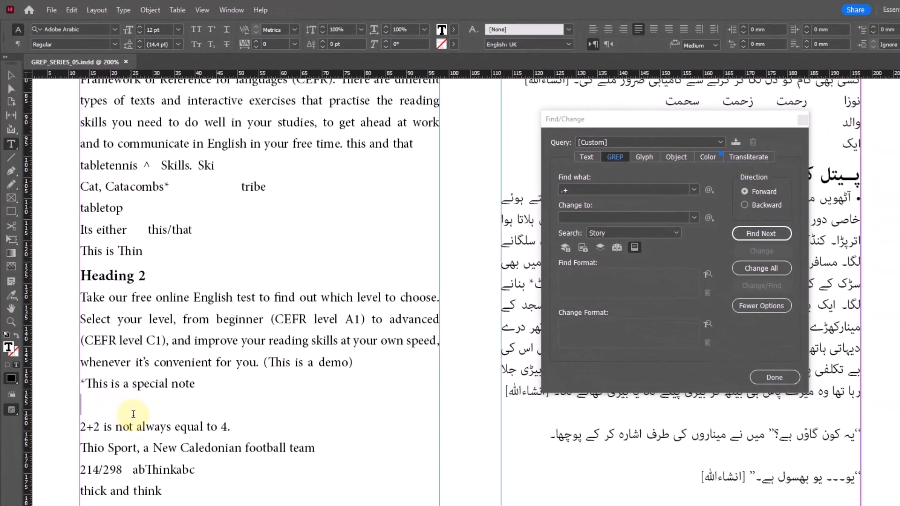
type("T")
left_click(90, 207)
left_click(762, 235)
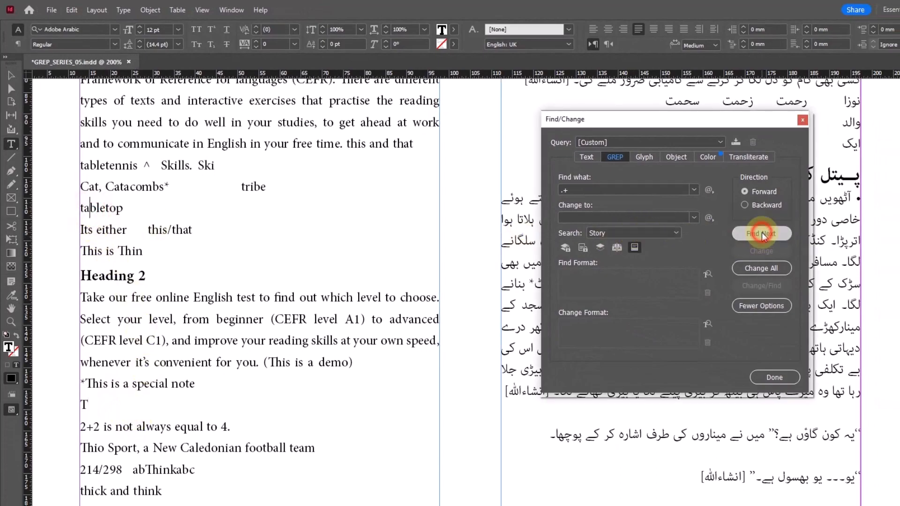
left_click(762, 234)
left_click(762, 235)
left_click(762, 235)
left_click(762, 235)
left_click(762, 234)
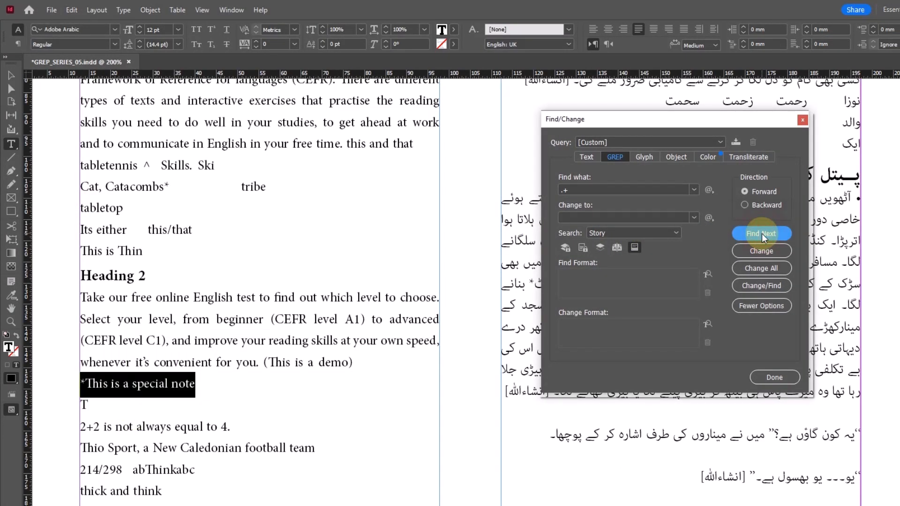
left_click(750, 233)
left_click(87, 406)
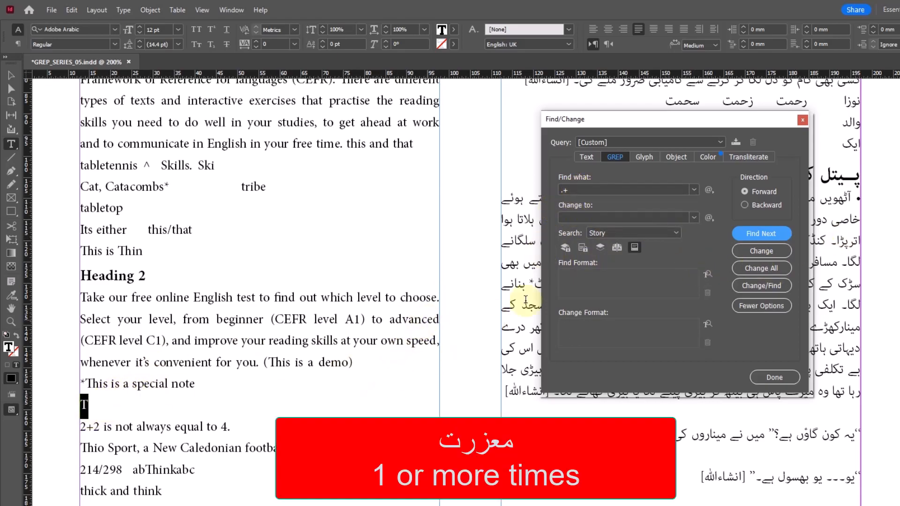
Extend the T line to read Tt, and find the .+ matches from within the special note down to it.
left_click(155, 411)
type("t")
left_click(117, 384)
left_click(760, 234)
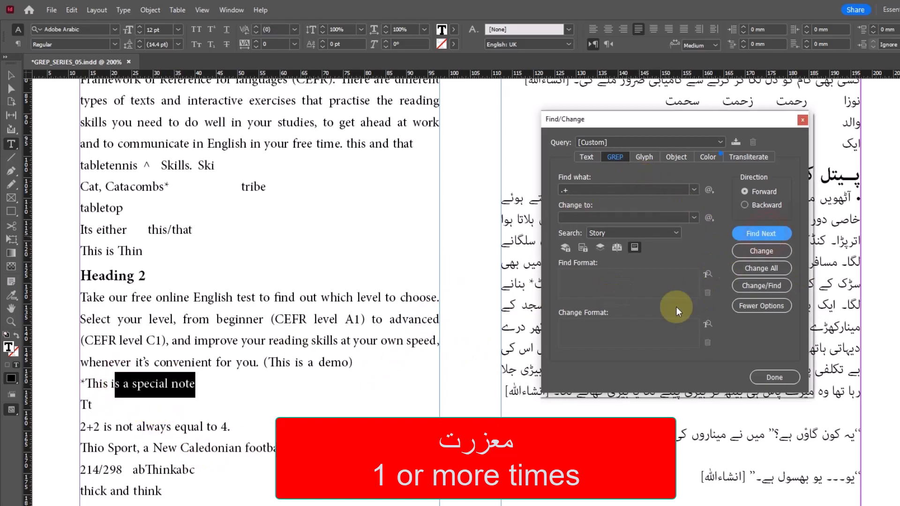
left_click(769, 233)
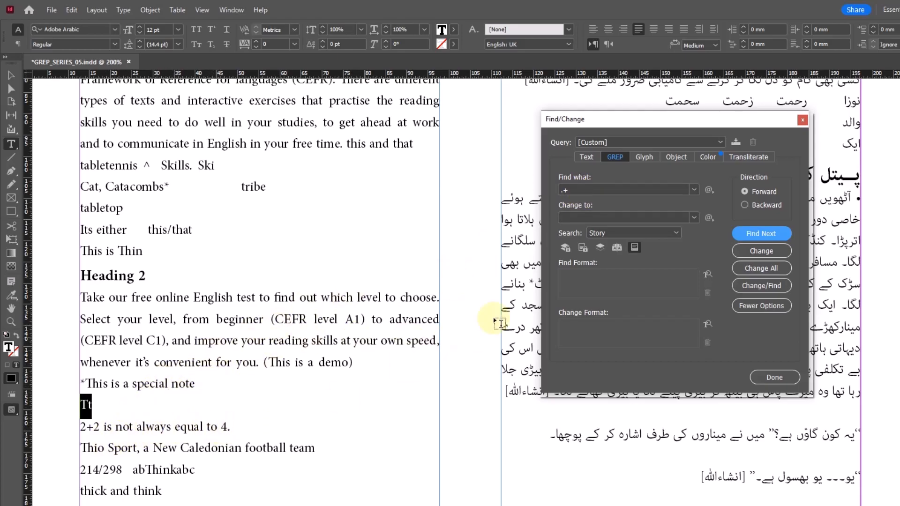
Close Find/Change and highlight the example words "Here" and "Heera" near the start of the English text.
left_click(780, 378)
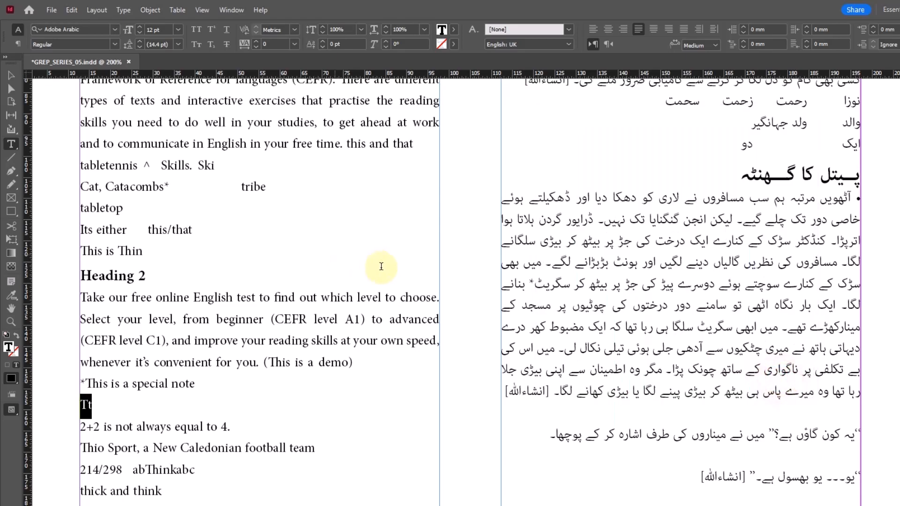
scroll(375, 261, "up", 10)
left_click(12, 76)
left_click(231, 260)
left_click_drag(511, 381, 496, 234)
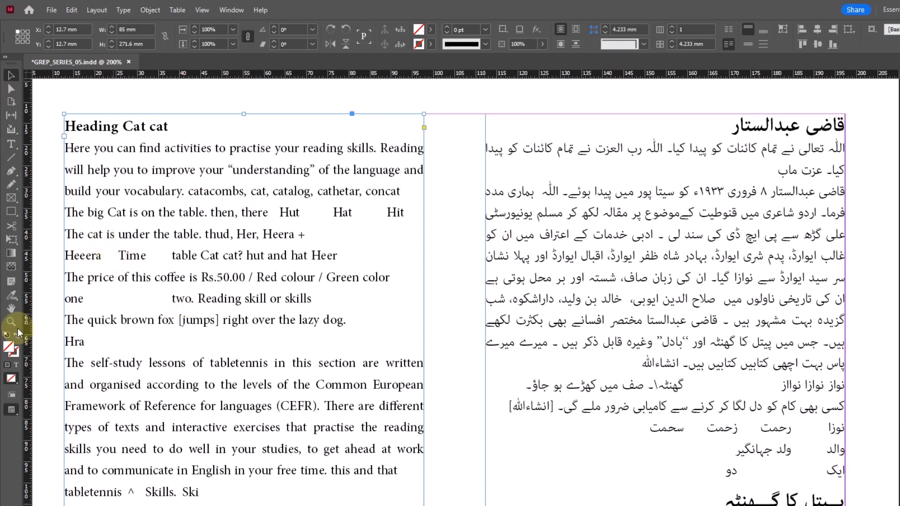
left_click(12, 144)
double_click(87, 150)
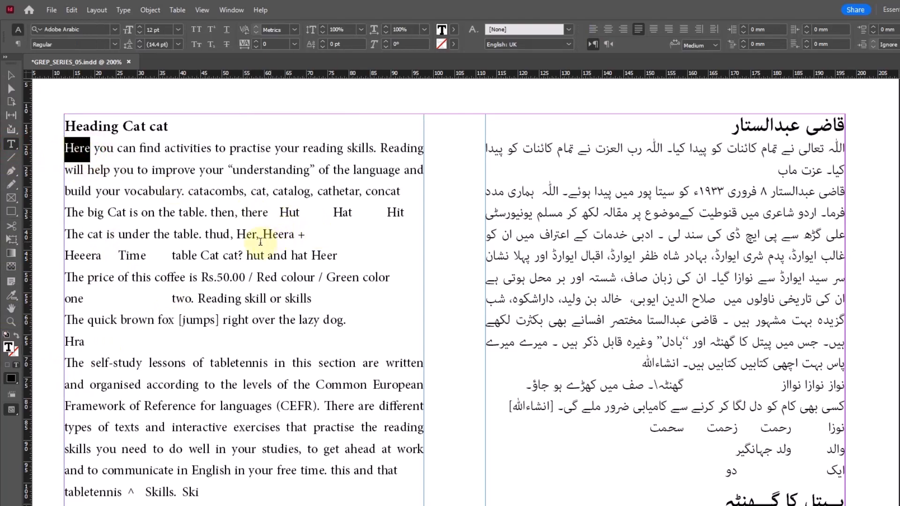
left_click_drag(237, 234, 297, 235)
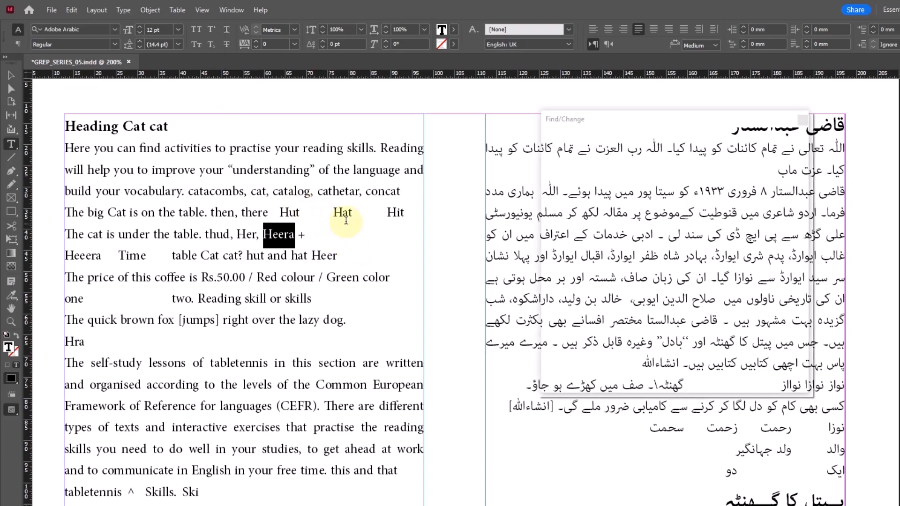
Reopen Find/Change, replace the GREP search expression with He+ra, and move the dialog closer to the English text.
key("ctrl+f")
left_click(213, 152)
left_click(594, 190)
key("BackSpace")
key("BackSpace")
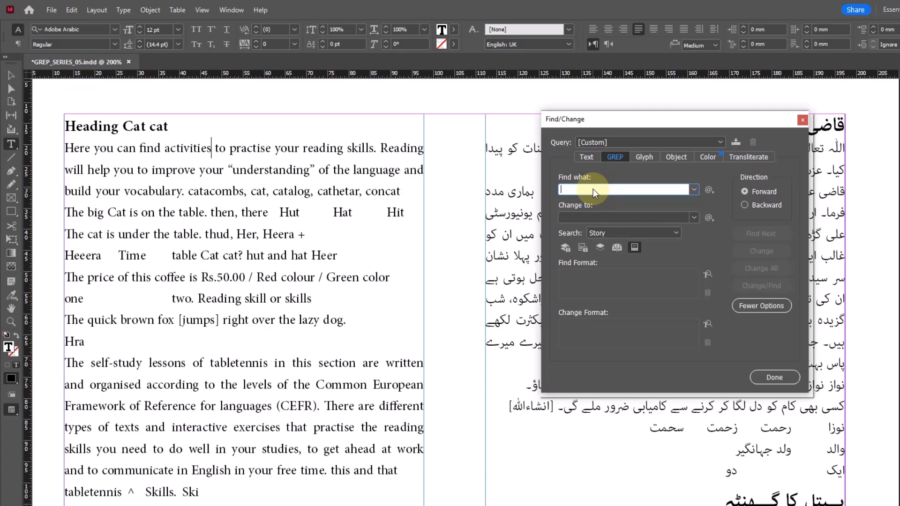
type("He+ra")
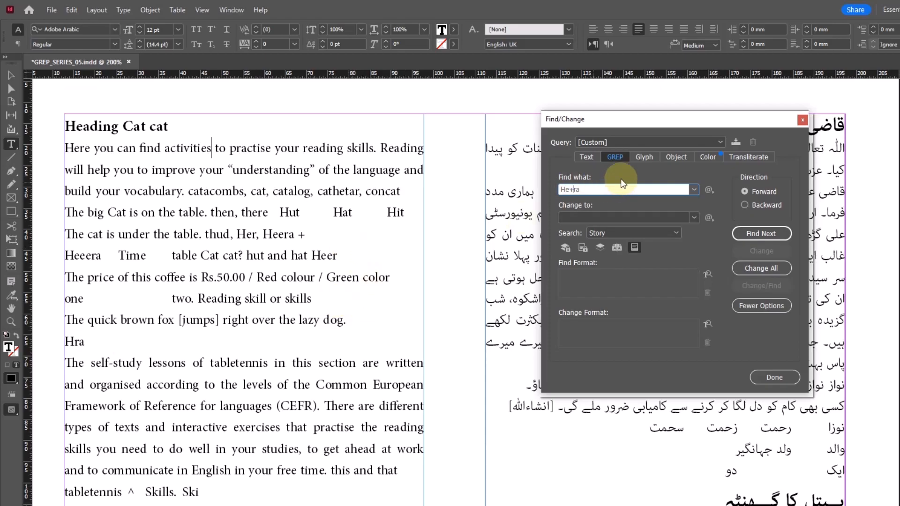
left_click_drag(642, 119, 476, 132)
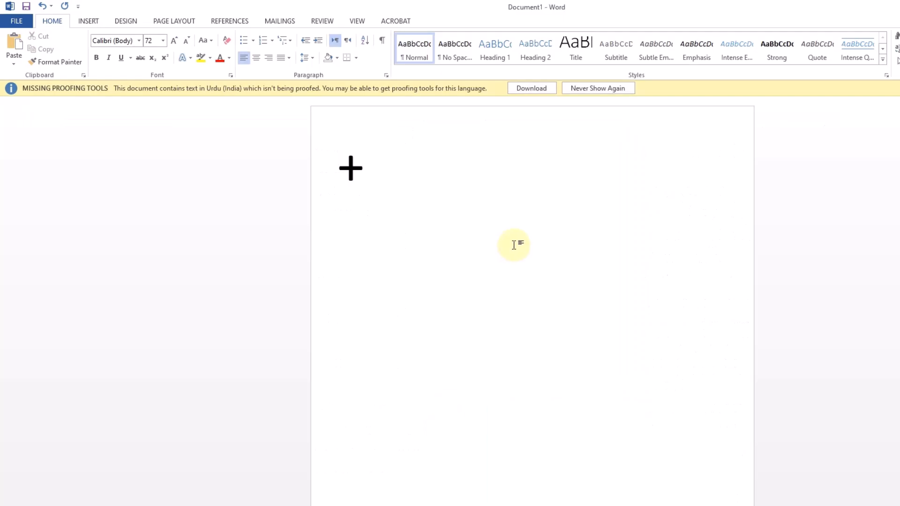
Switch to the Word document and enter Her / Heeera on the line below the plus sign.
left_click(514, 244)
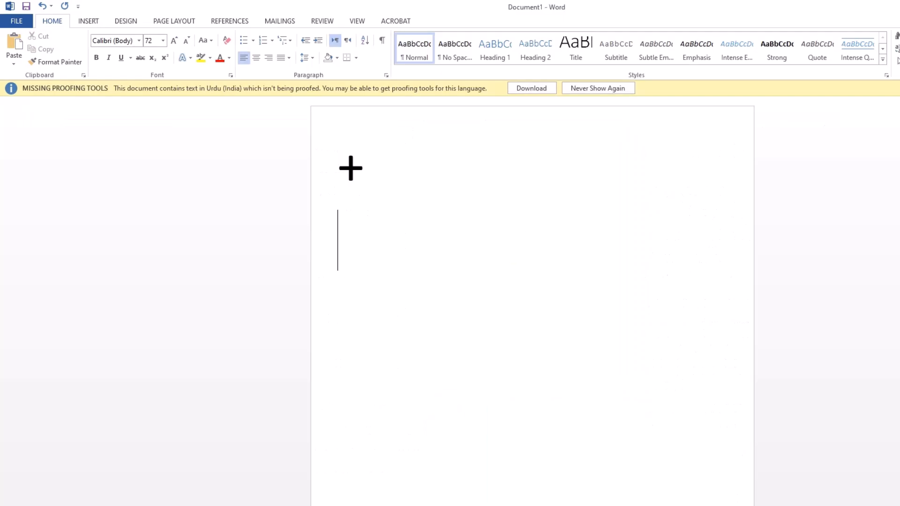
type("Her / Heeera")
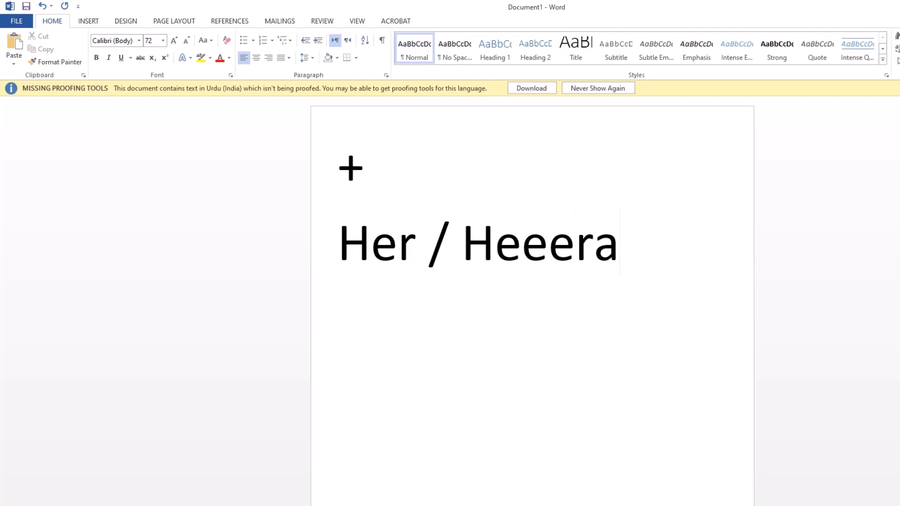
key("Return")
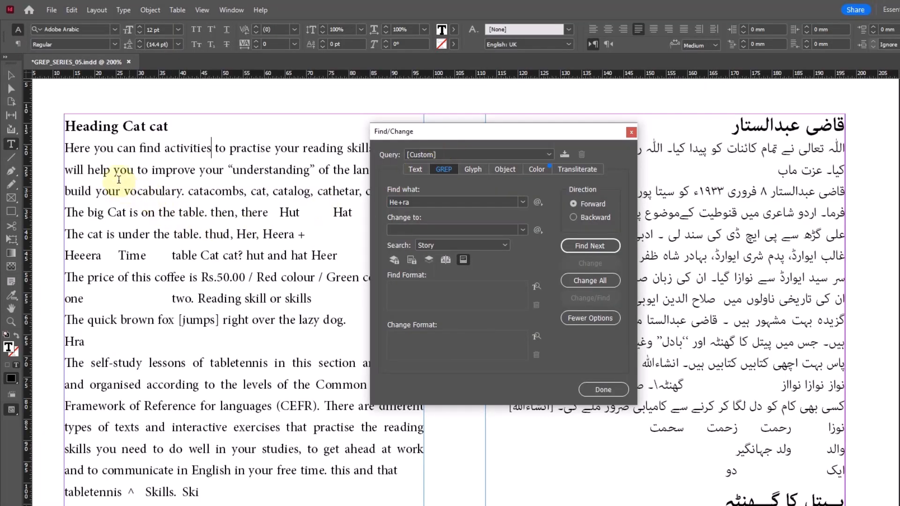
Return to the InDesign document and highlight the example words Here, Her and Heeera in the English text.
left_click_drag(86, 147, 55, 149)
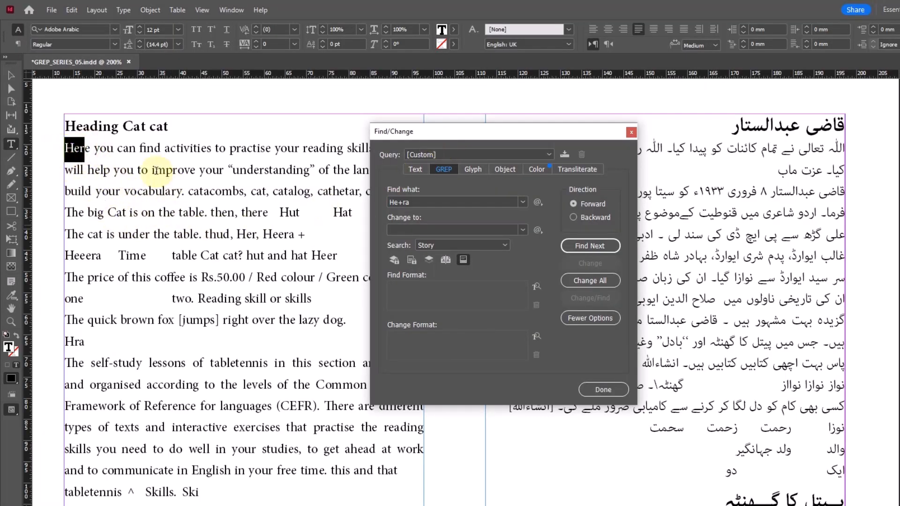
double_click(103, 256)
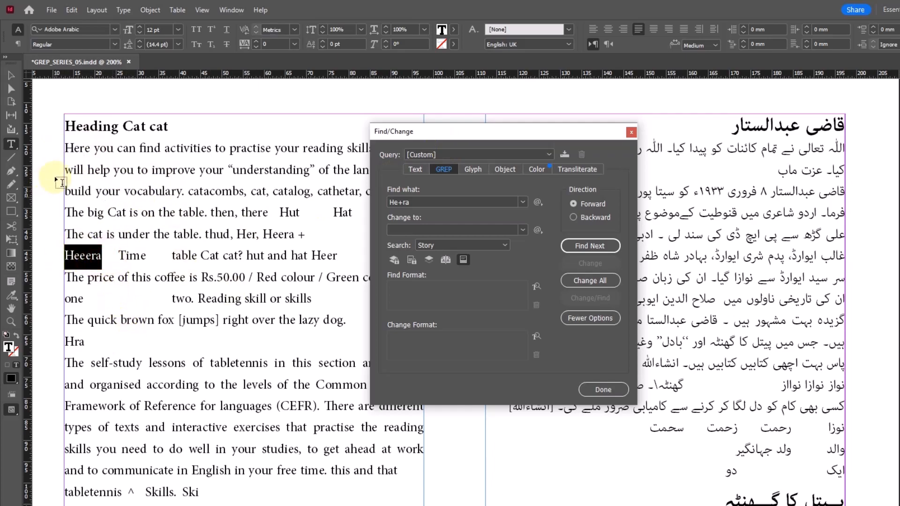
double_click(89, 149)
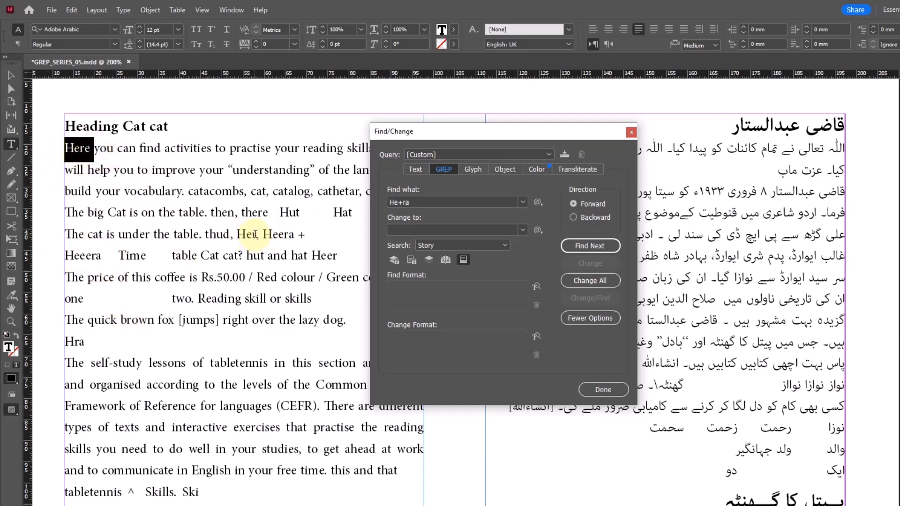
left_click_drag(254, 234, 237, 234)
left_click_drag(102, 257, 65, 256)
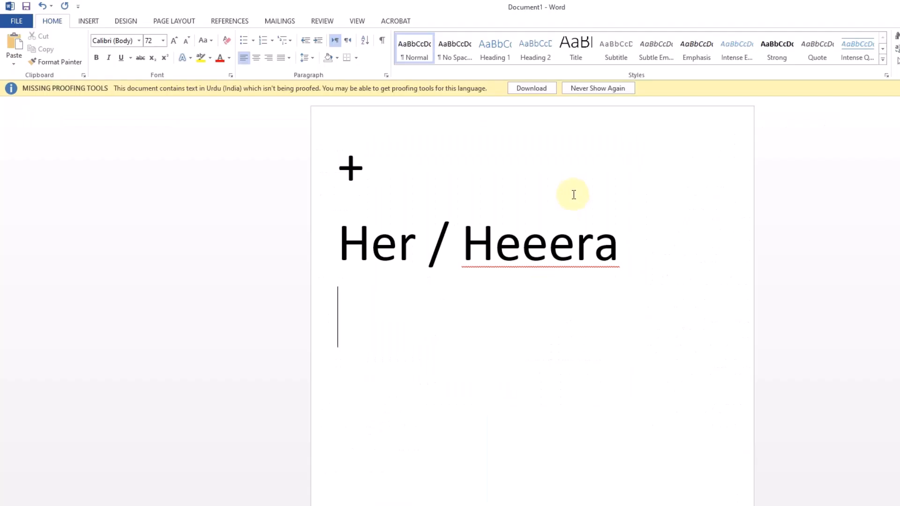
Switch to the Word document and enter He two lines below the Her / Heeera examples.
left_click_drag(634, 249, 481, 292)
left_click(658, 376)
left_click(689, 268)
key("Down")
type("H")
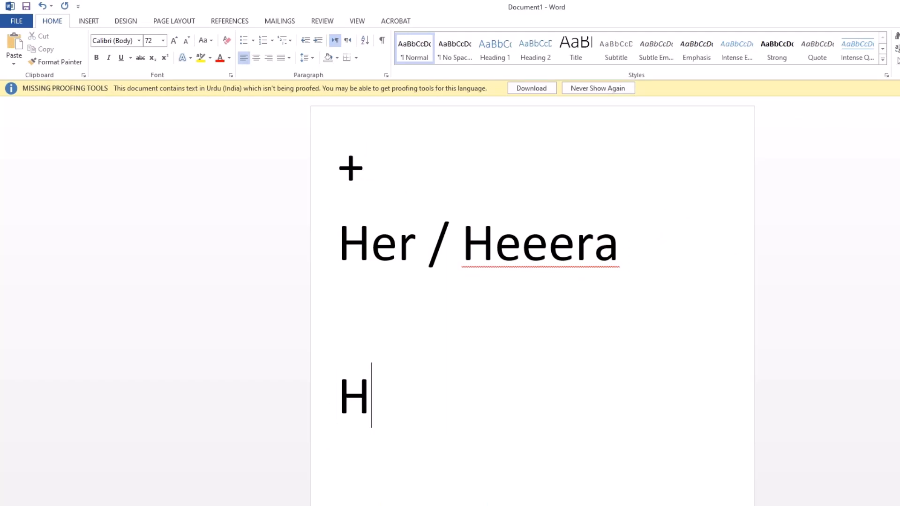
type("e")
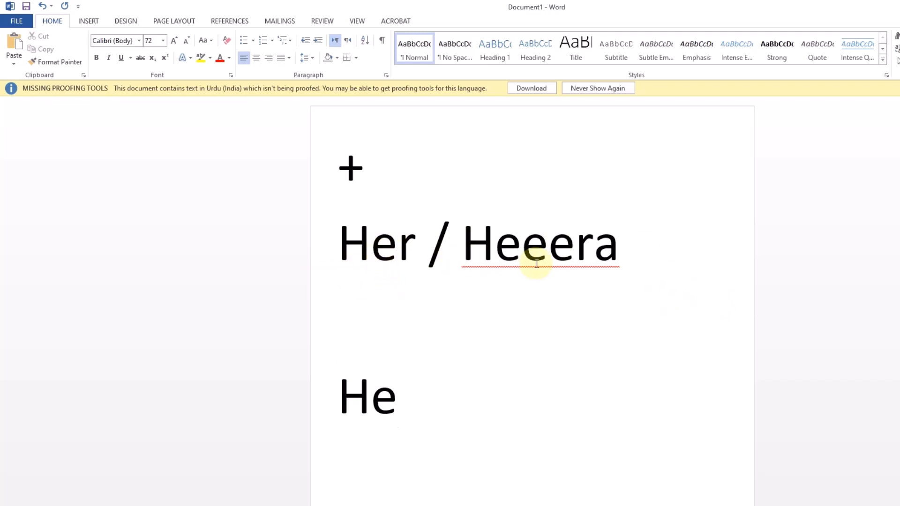
Highlight the repeated e letters in Heeera and the plus sign, and extend He to He+r.
left_click_drag(495, 253, 573, 250)
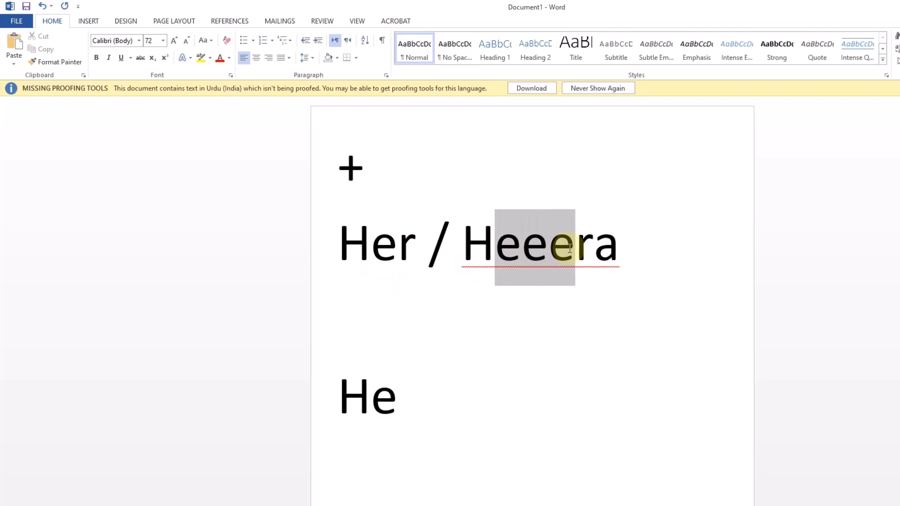
left_click(424, 409)
double_click(353, 175)
left_click(416, 405)
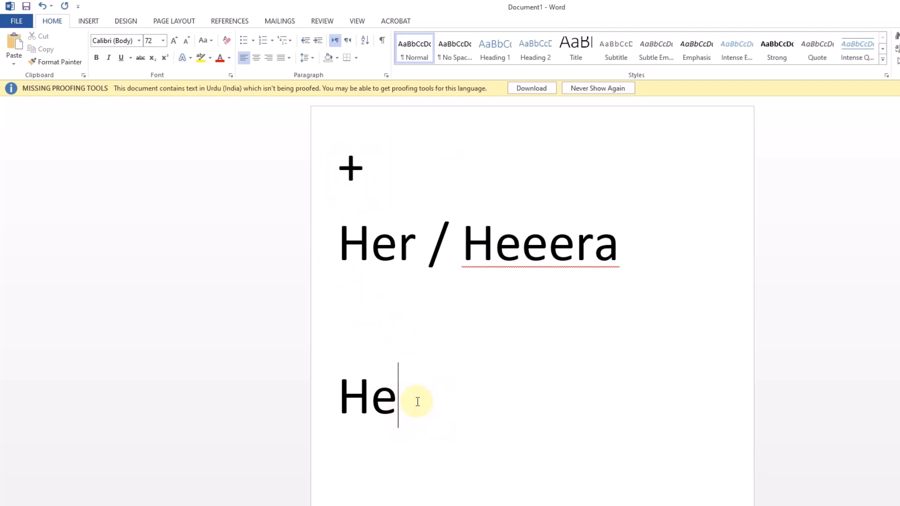
type("+")
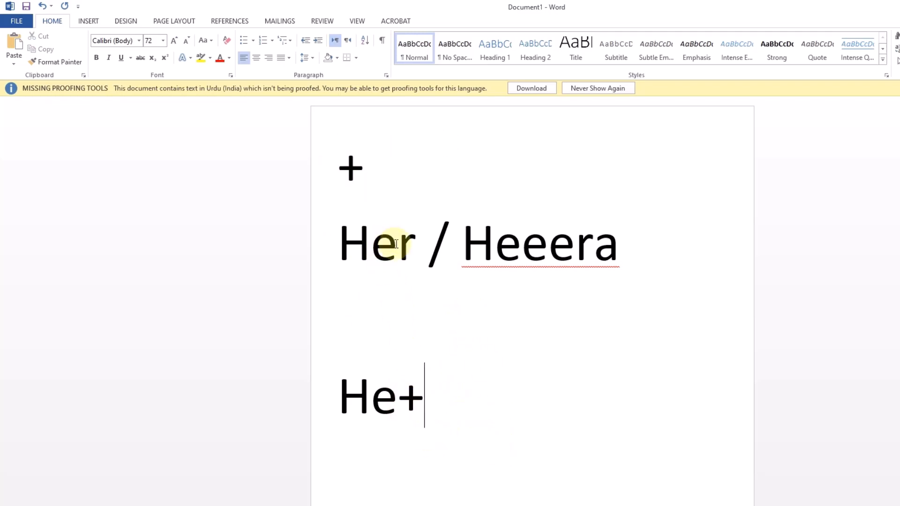
type("r")
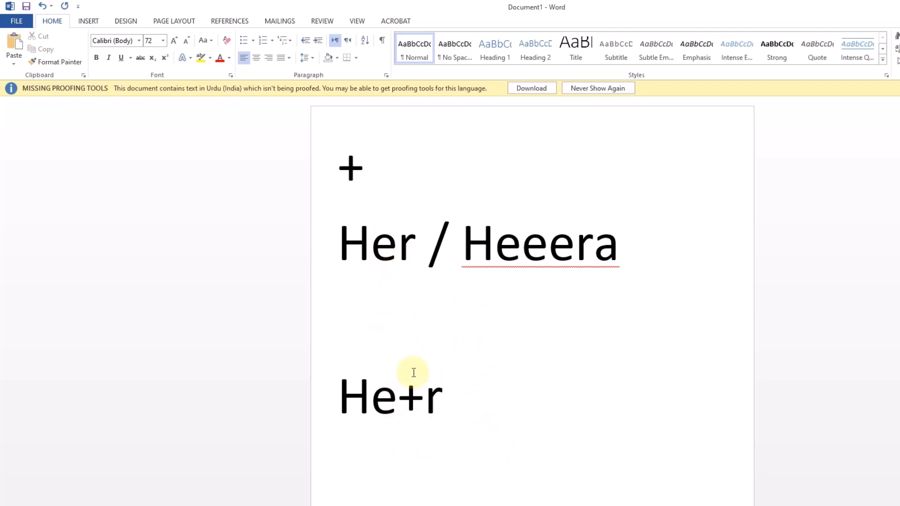
Highlight the He+r expression and annotate the plus sign on the first line with -> 1 or more times.
left_click_drag(346, 403, 442, 410)
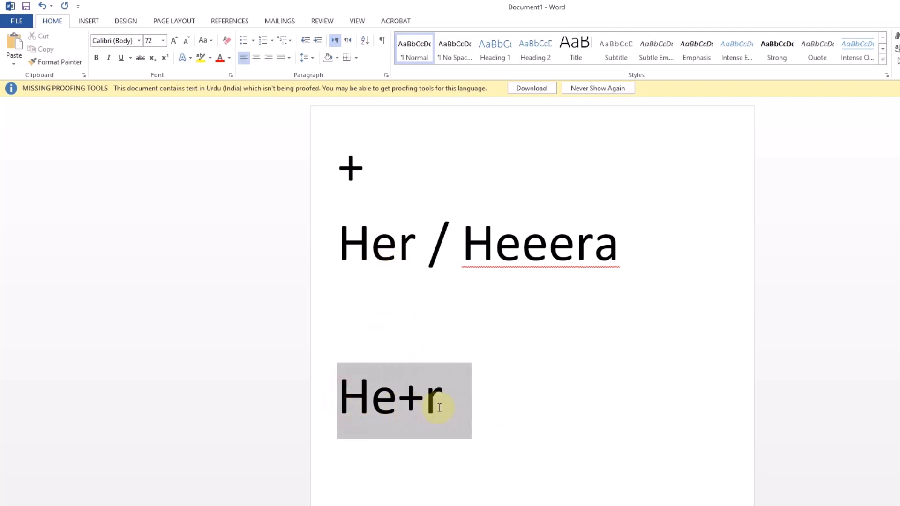
left_click(413, 406)
left_click(392, 165)
type("- > 1 or mor")
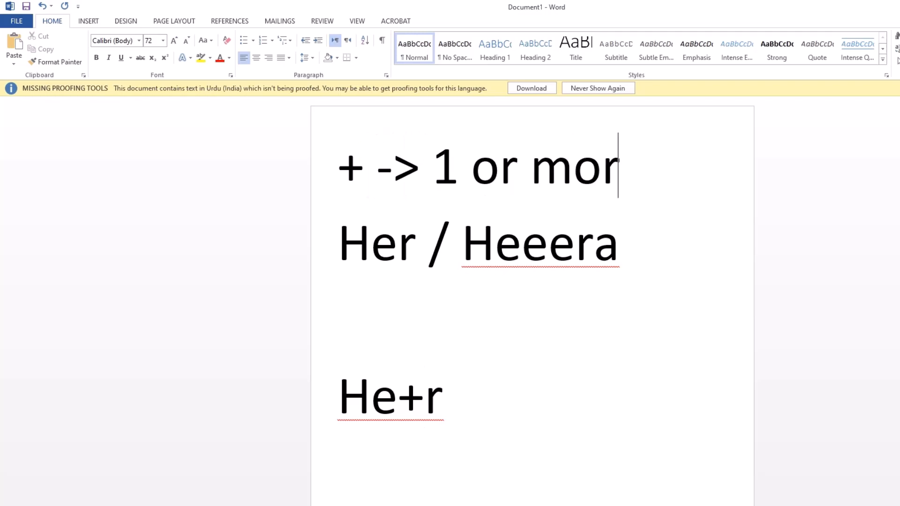
type("e times")
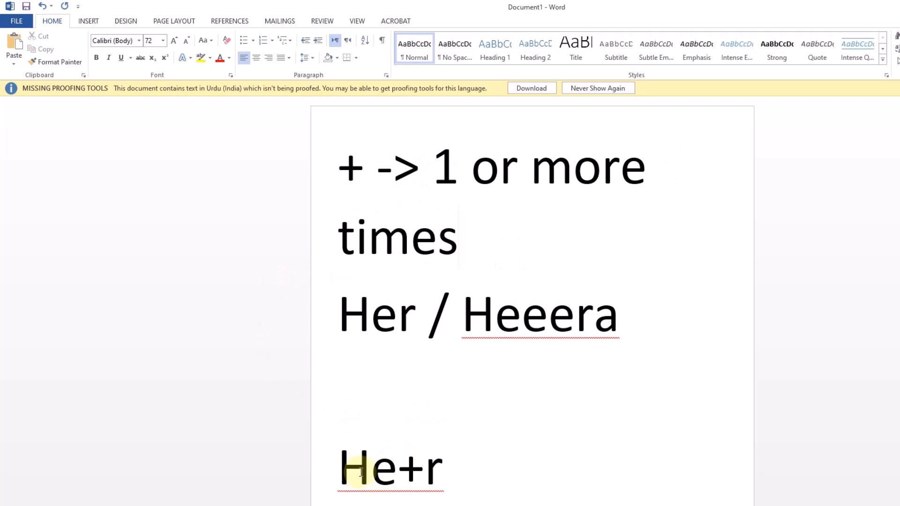
Highlight the parts of the He+r expression and write the example match => Her beside it.
double_click(412, 469)
left_click_drag(375, 479, 444, 476)
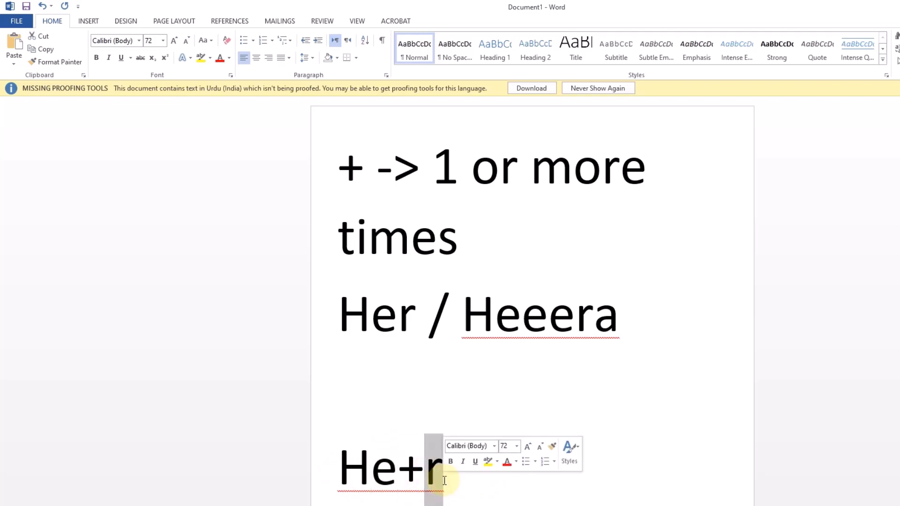
left_click(501, 478)
type("=?")
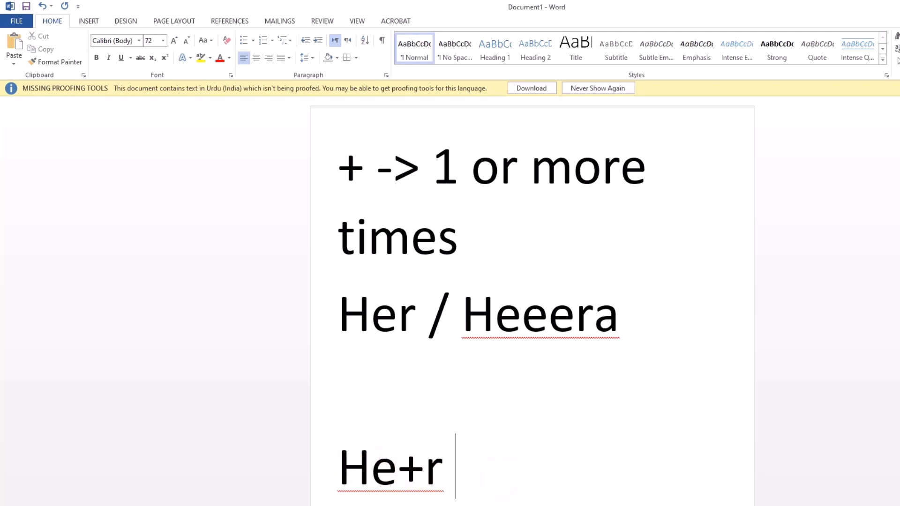
type(" He")
key("Left")
key("Left")
key("Left")
key("Left")
key("shift+Right")
type(">")
key("Right")
key("Right")
key("Right")
type("r")
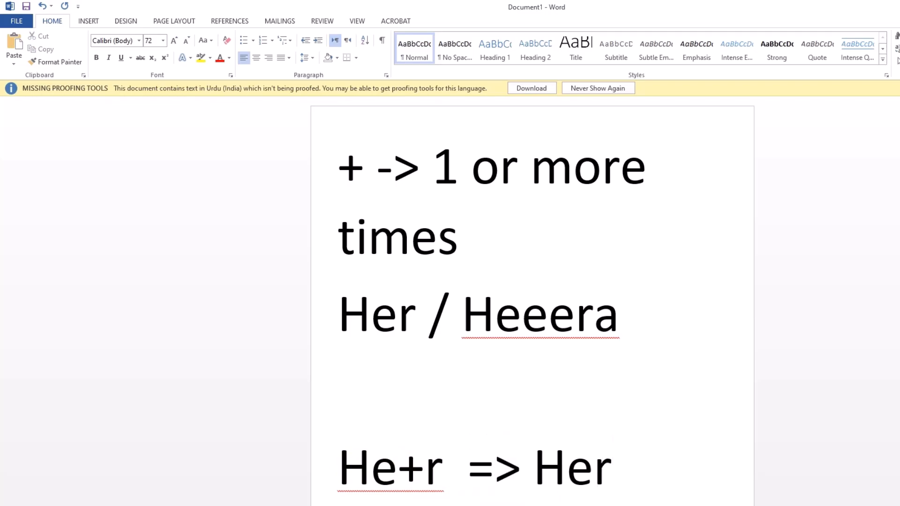
Add a second example match, Heeer, preceded by an arrow on the line below He+r.
key("Return")
type("=?")
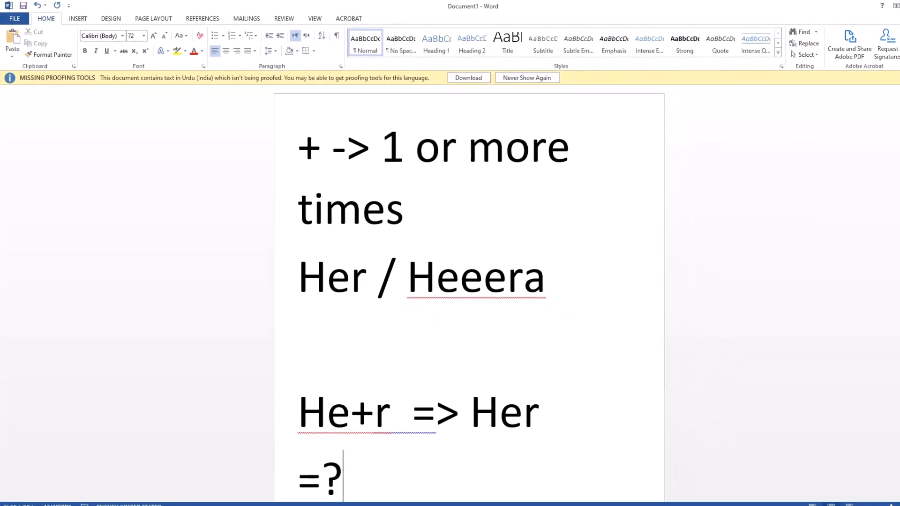
key("BackSpace")
type("> H")
type("eee")
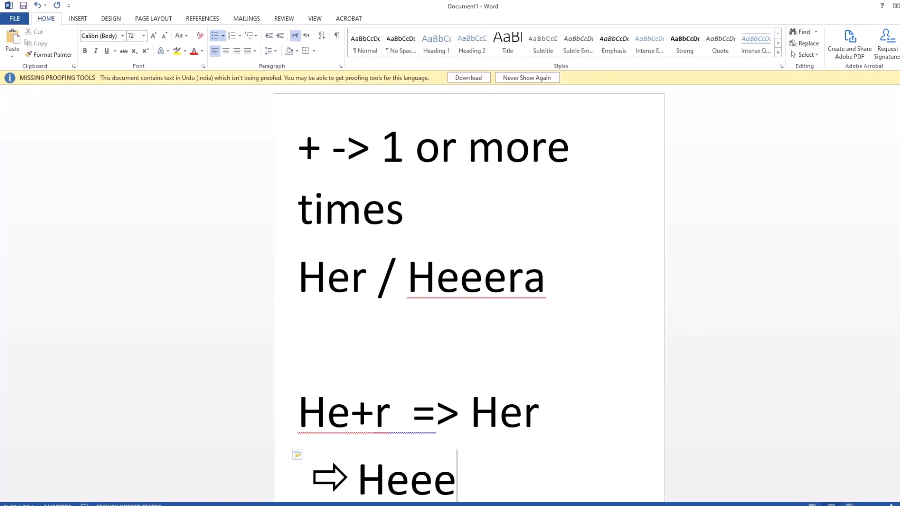
type("eeeee")
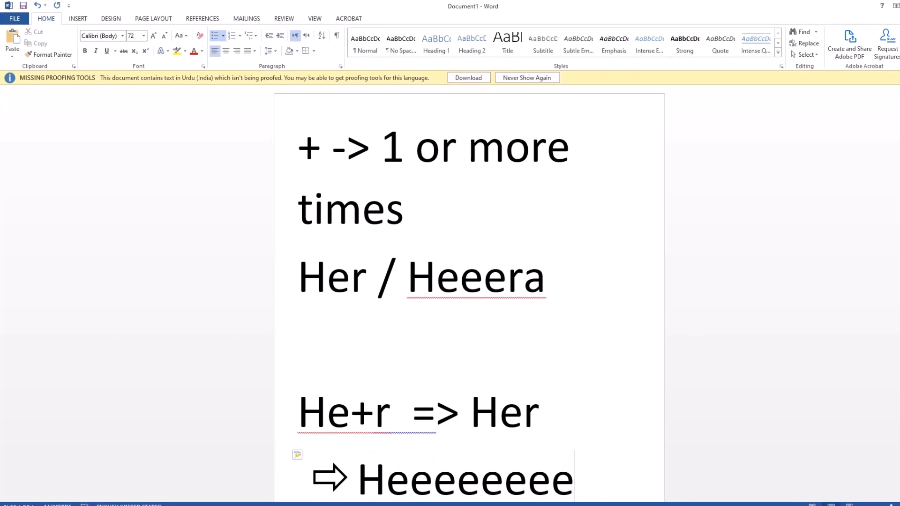
type("r")
key("BackSpace")
key("BackSpace")
key("BackSpace")
key("BackSpace")
key("BackSpace")
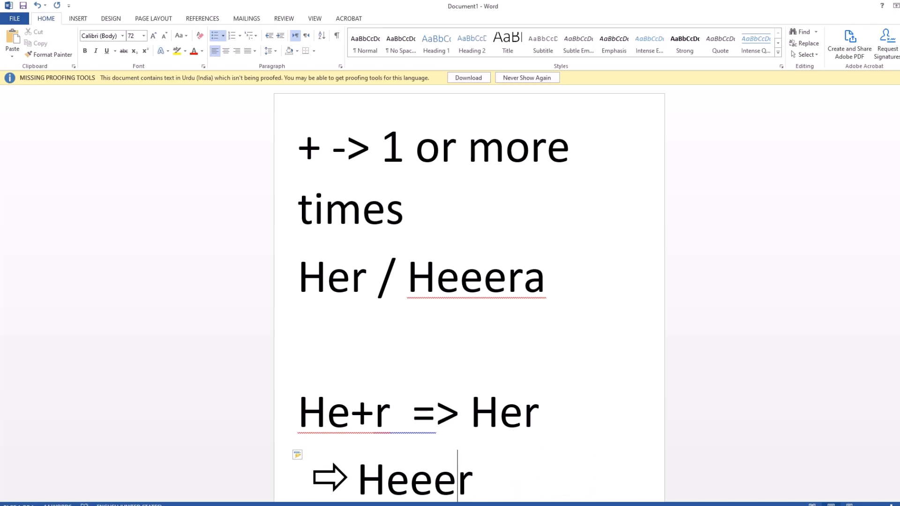
key("BackSpace")
type("r")
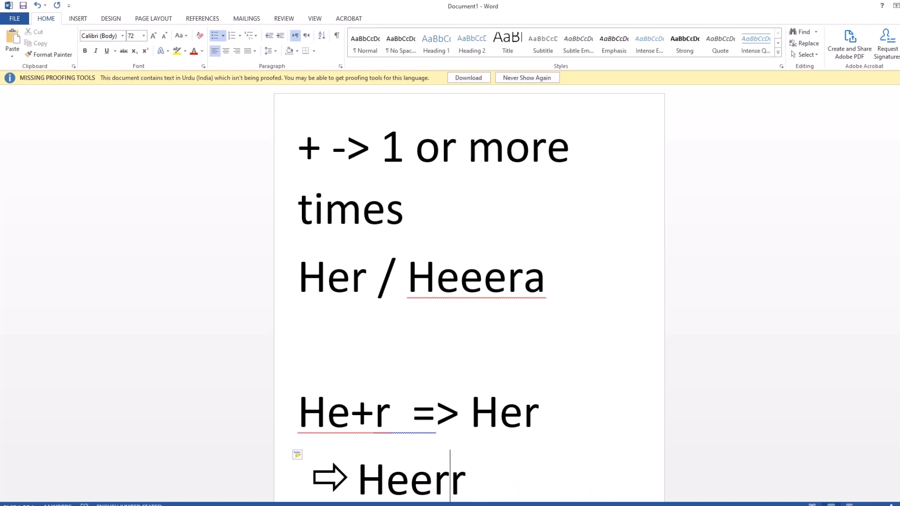
key("BackSpace")
type("e")
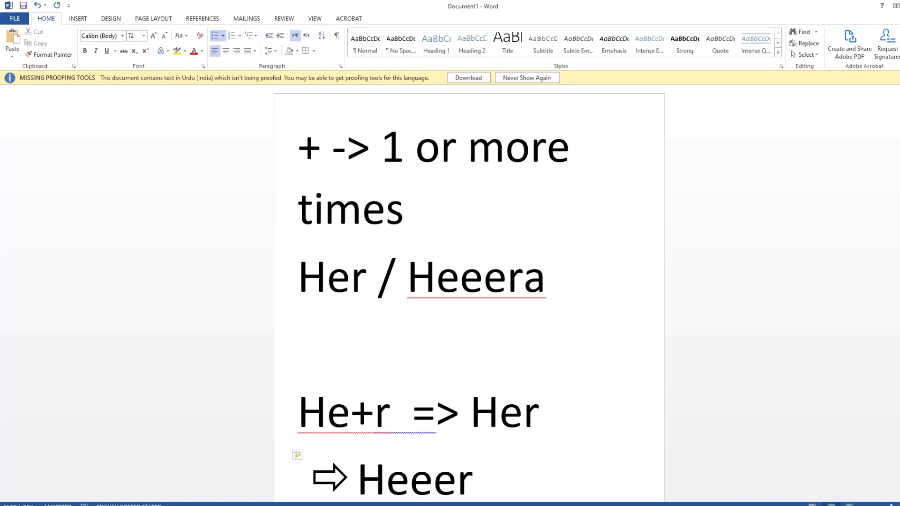
Delete both example matches and their arrows, leaving only the He+r expression.
left_click(547, 284)
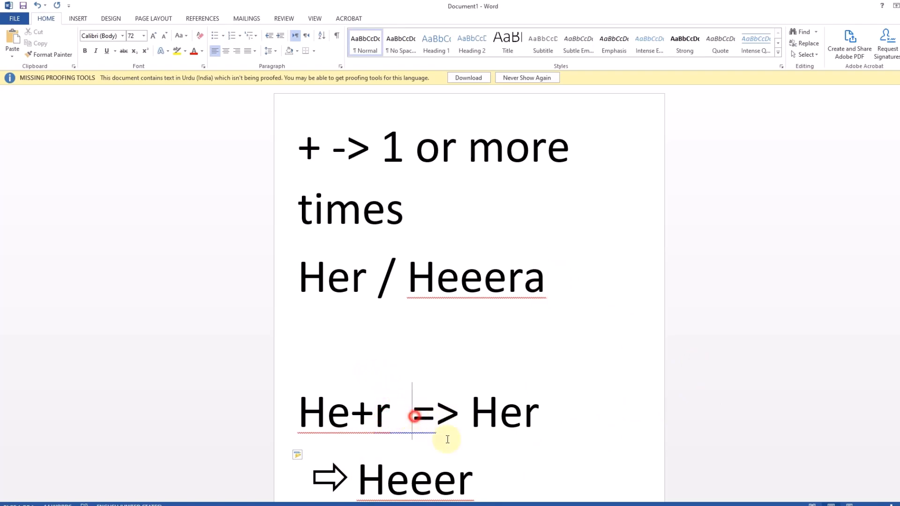
left_click_drag(412, 416, 534, 488)
key("Delete")
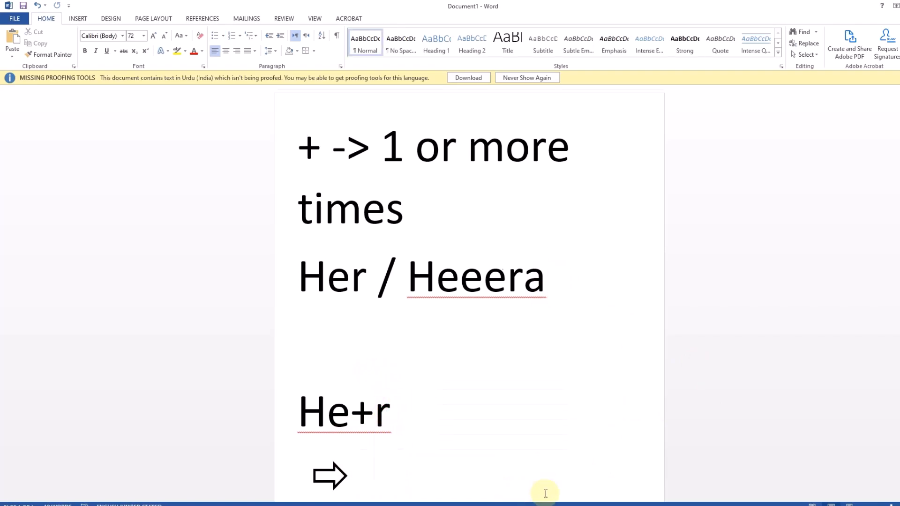
key("Down")
key("BackSpace")
key("BackSpace")
key("BackSpace")
key("BackSpace")
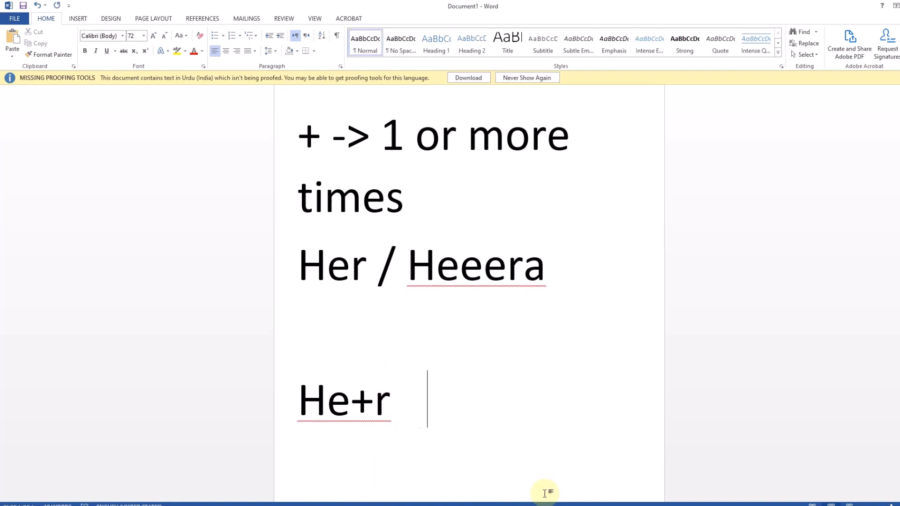
Extend the He+r expression to He+ra and highlight the whole expression.
type("a")
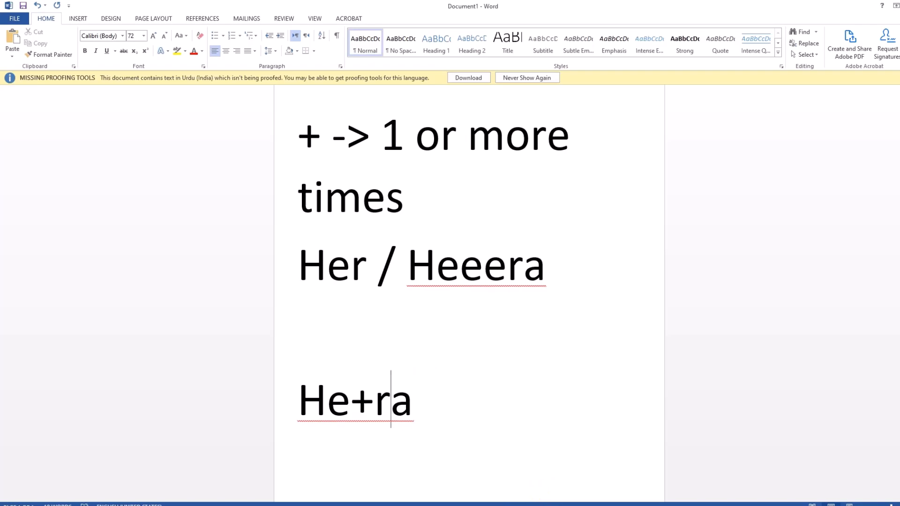
key("Home")
key("shift+End")
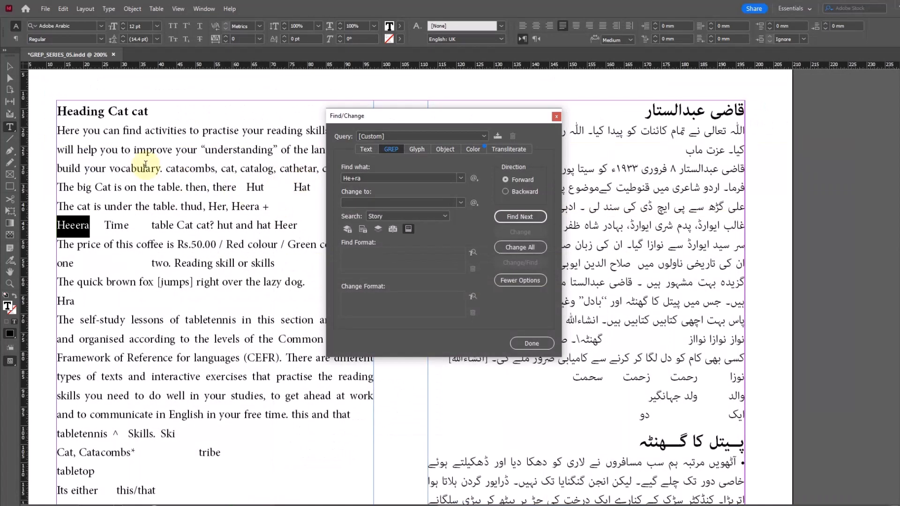
Switch to the InDesign document and find the first He+ra match starting from the heading.
left_click(142, 119)
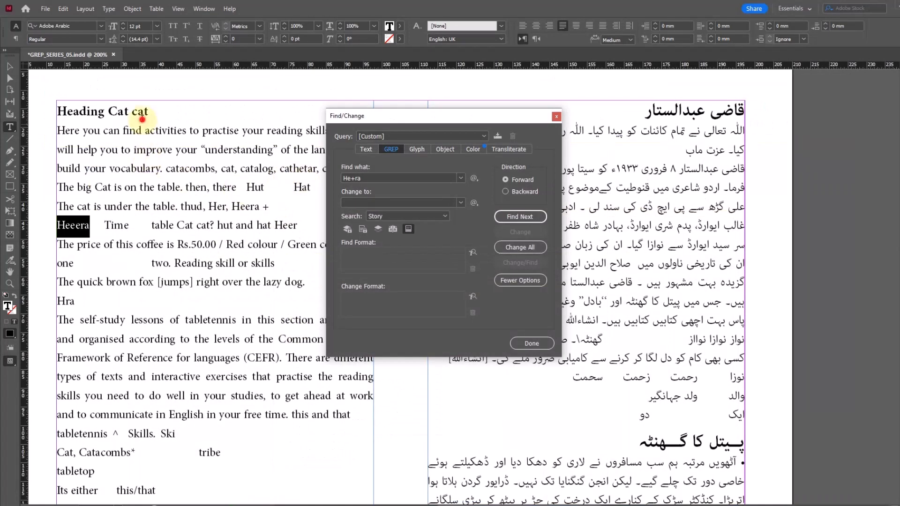
left_click(520, 217)
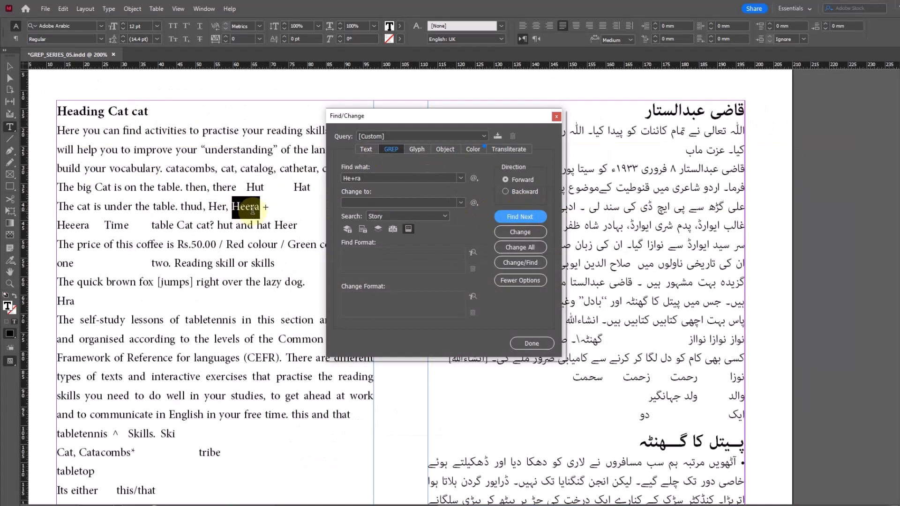
Find the remaining He+ra matches in the story and highlight the word Her in the text.
left_click(521, 217)
left_click(519, 216)
left_click(491, 276)
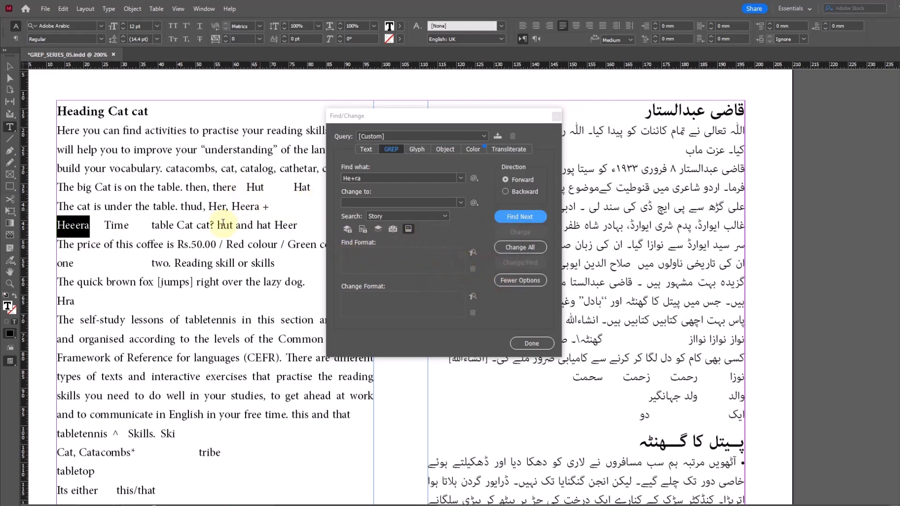
left_click_drag(209, 208, 225, 207)
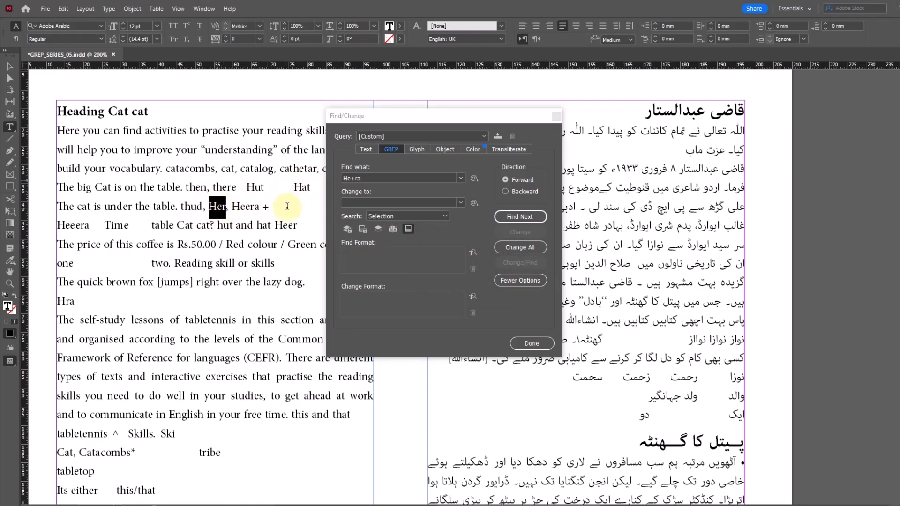
left_click(361, 178)
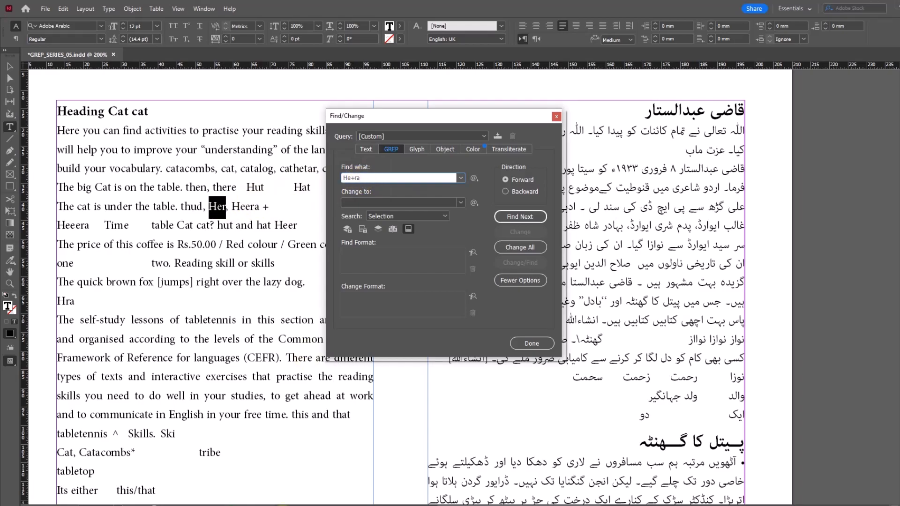
Switch to the Word notes, extend the He+ra expression to He+ra? and highlight its optional letter a.
mouse_move(276, 505)
left_click(280, 484)
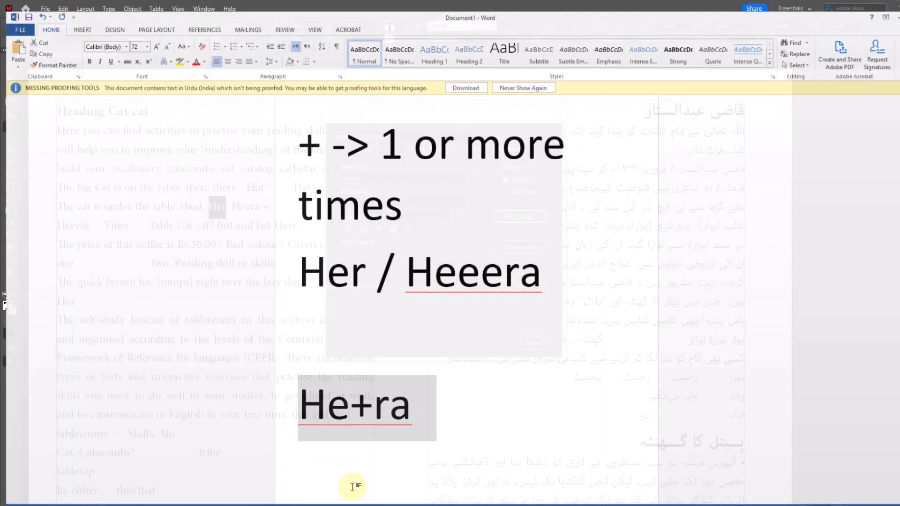
left_click(465, 417)
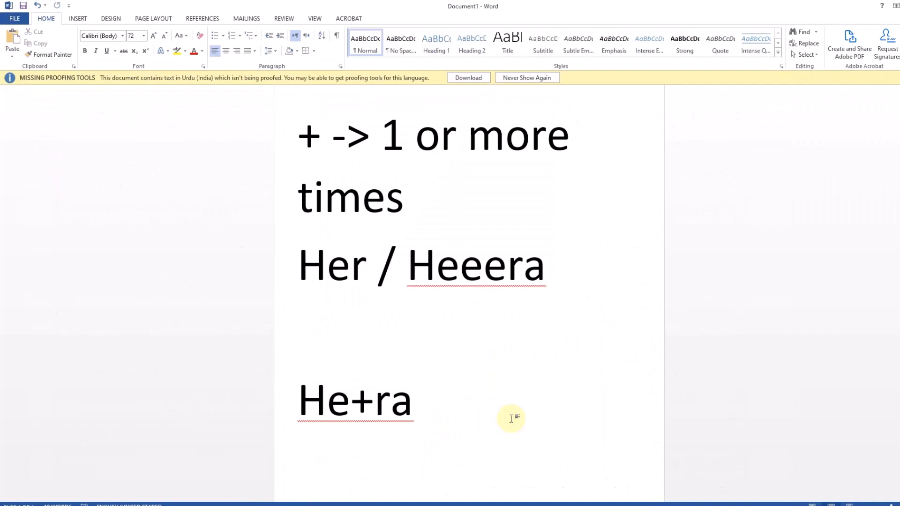
type("?")
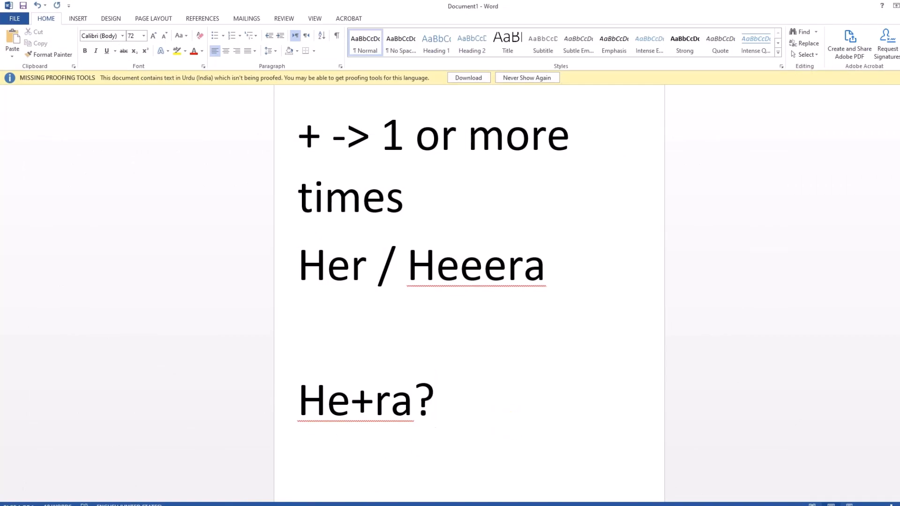
left_click_drag(412, 409, 392, 409)
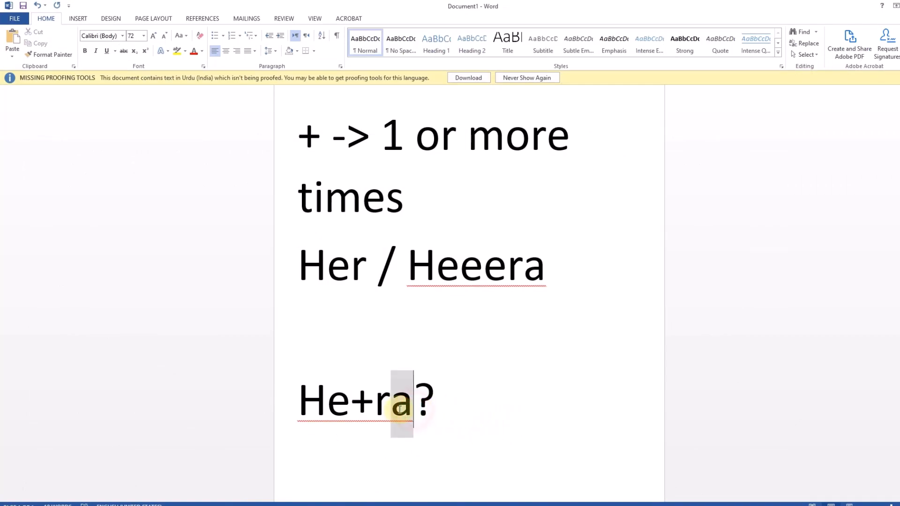
left_click(428, 428)
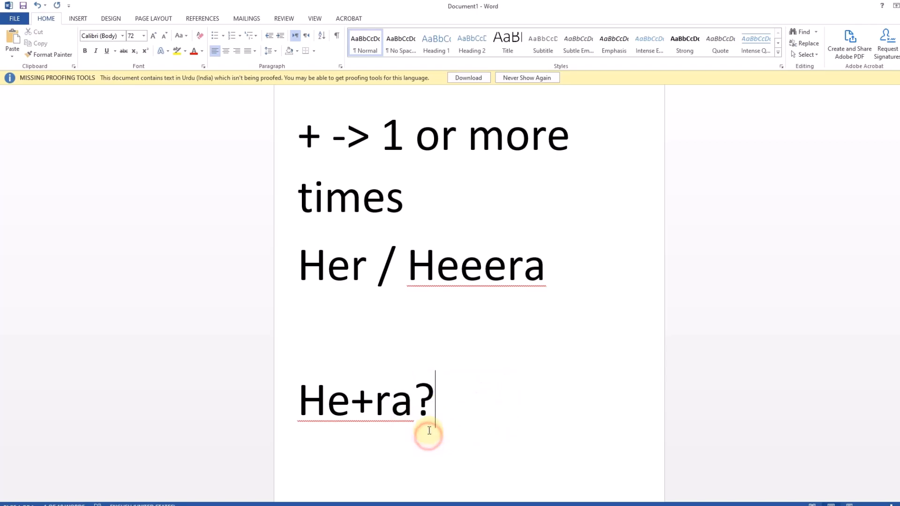
left_click_drag(408, 408, 314, 396)
left_click(438, 423)
Copy He+ra? from Word and use it as the GREP search expression in InDesign's Find/Change.
right_click(402, 407)
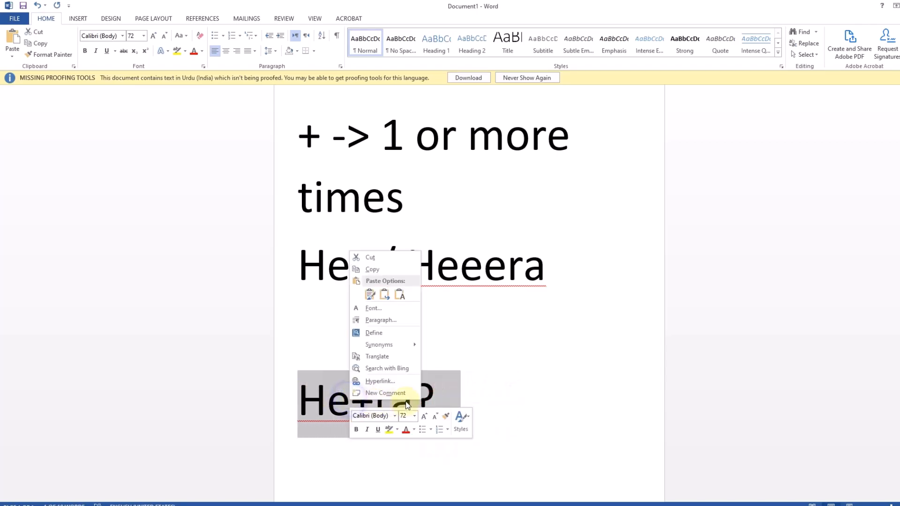
left_click(375, 272)
key("alt+Tab")
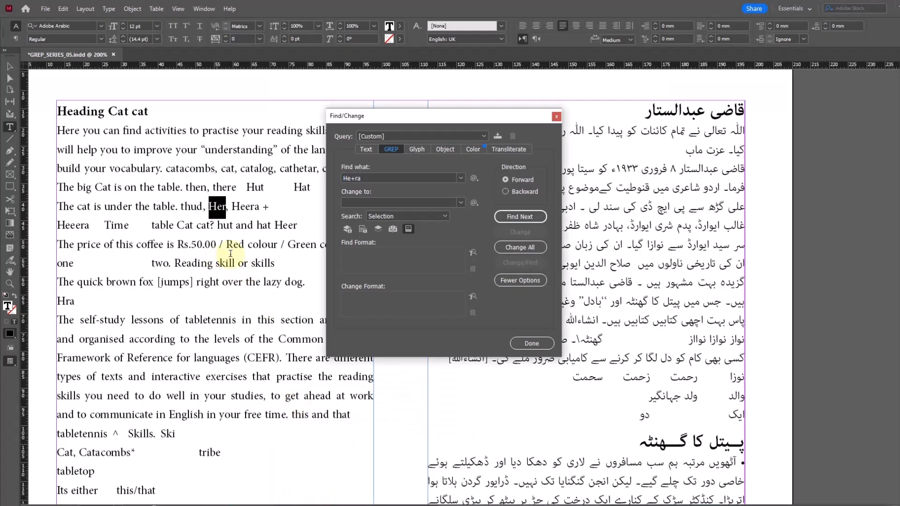
left_click_drag(374, 180, 314, 178)
type("?")
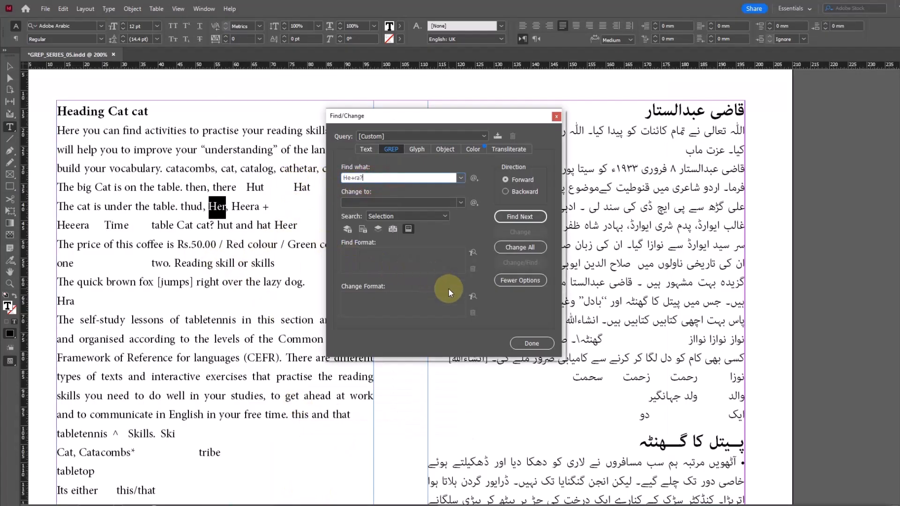
Find the first three He+ra? matches, starting from the second line of the body text.
left_click(204, 149)
left_click(520, 216)
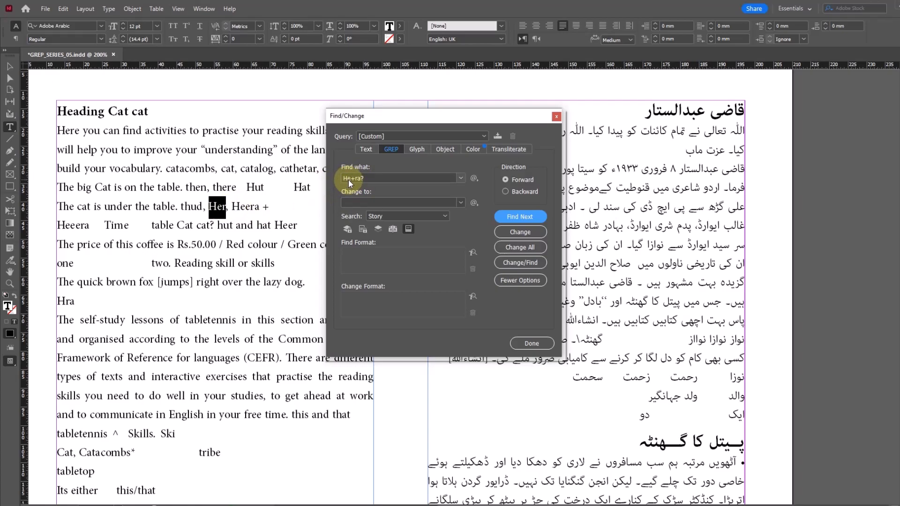
left_click(521, 217)
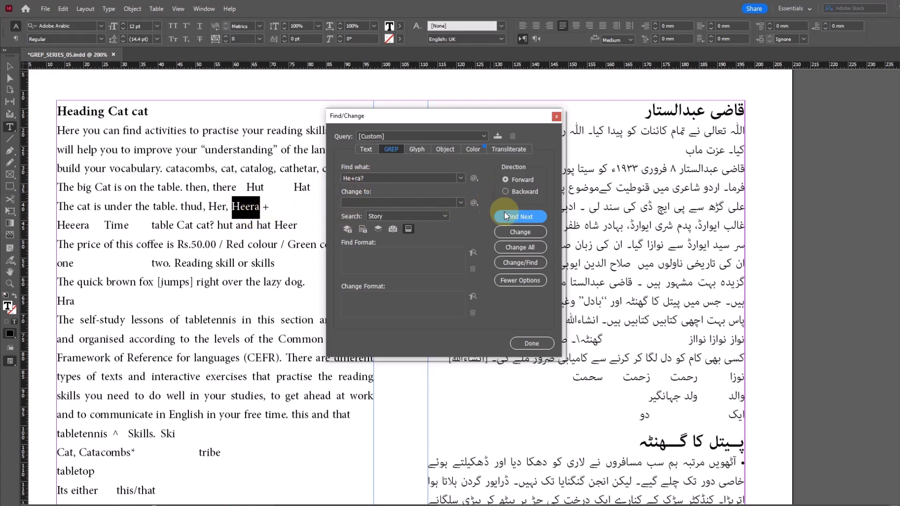
left_click_drag(370, 178, 332, 175)
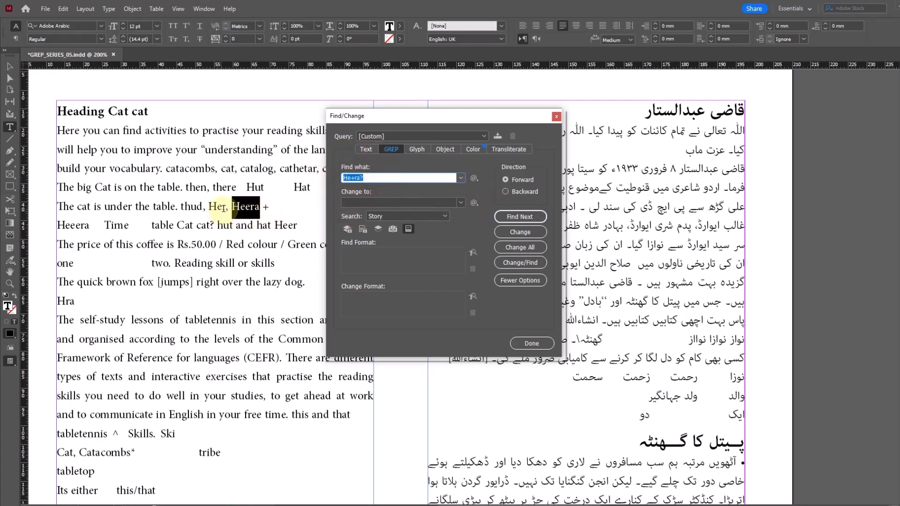
left_click(511, 218)
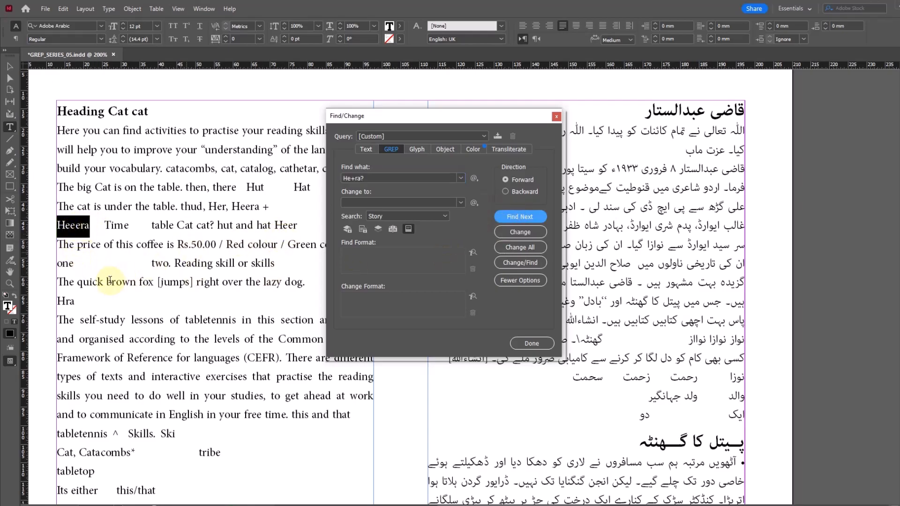
Insert a new line reading Heeeeeeera below the line ending in Heer and run the He+ra? search through to it.
left_click(313, 227)
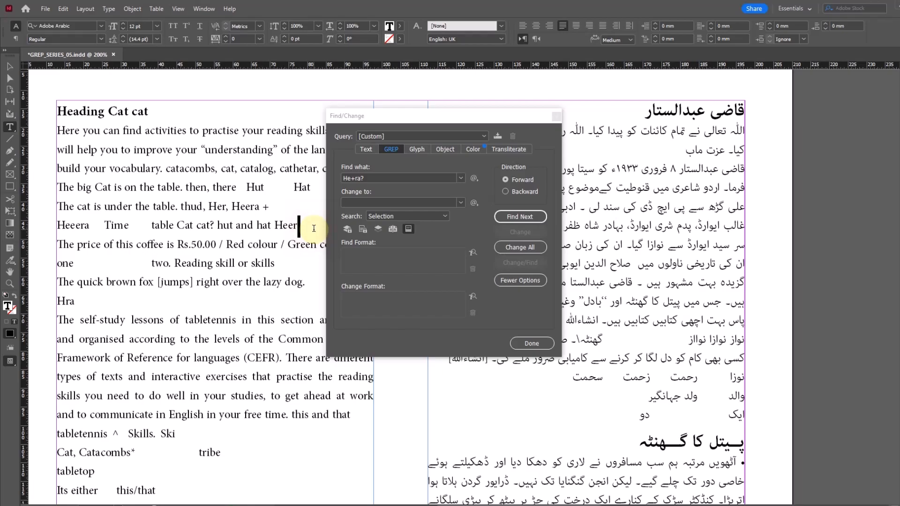
key("Return")
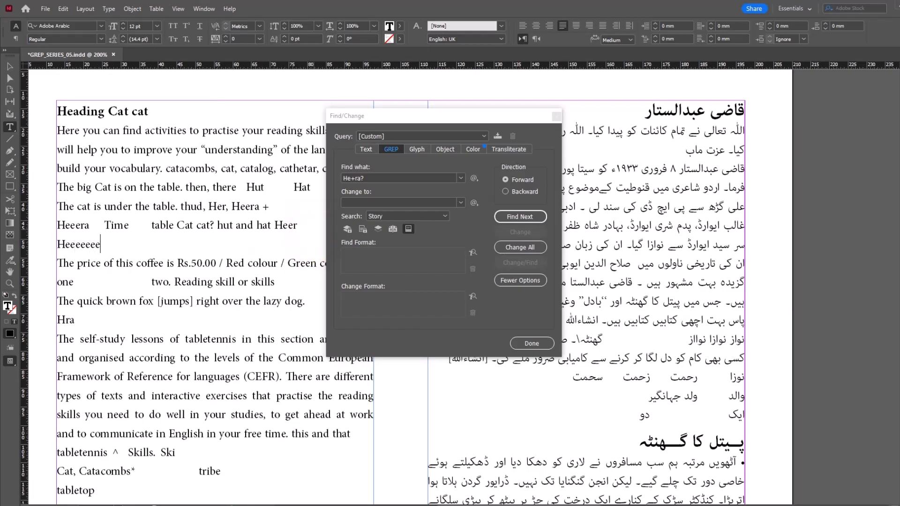
left_click(520, 216)
left_click(534, 221)
left_click(533, 219)
left_click(533, 218)
left_click(533, 219)
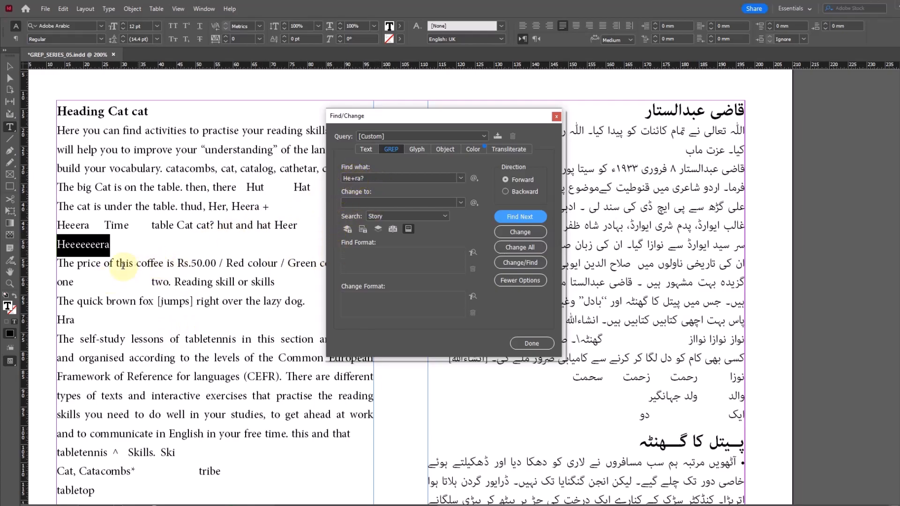
Step through the He+ra? matches again from the third body line up to Heer, and select the search expression.
left_click(126, 244)
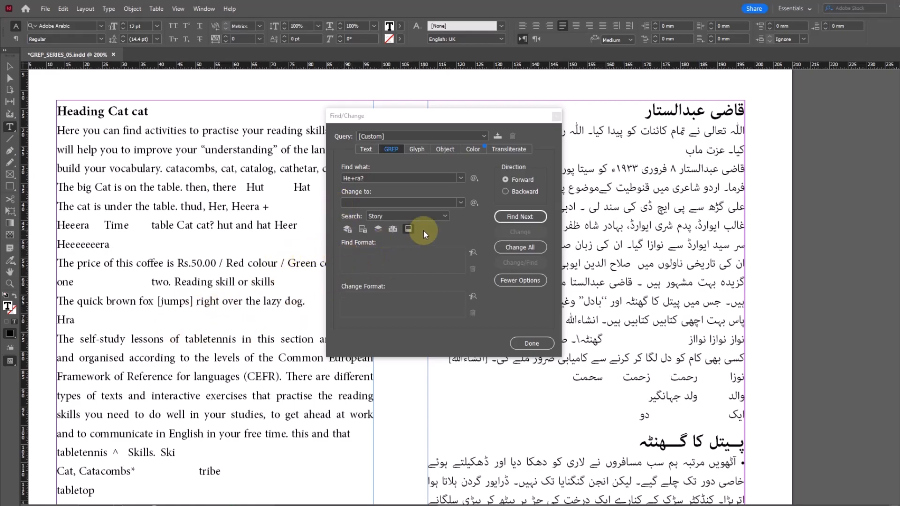
left_click(394, 176)
left_click(205, 169)
left_click(521, 218)
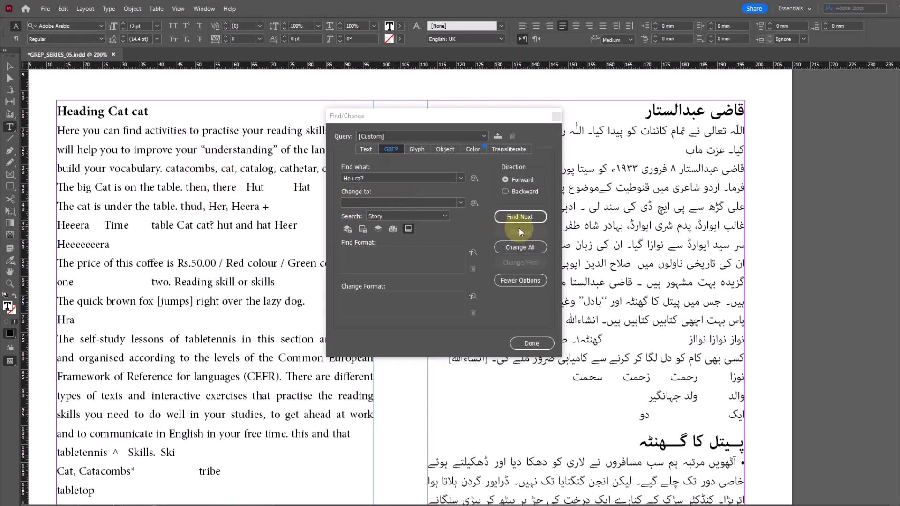
left_click(527, 218)
left_click(527, 219)
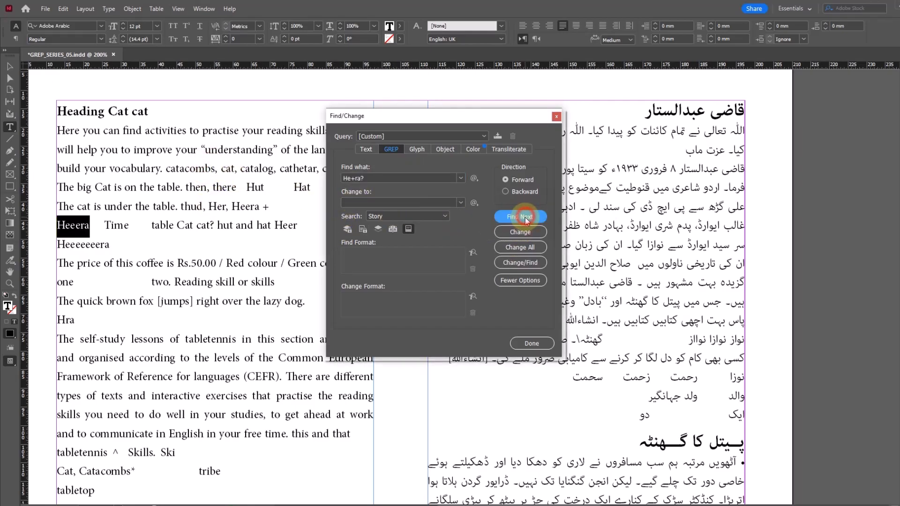
left_click(526, 219)
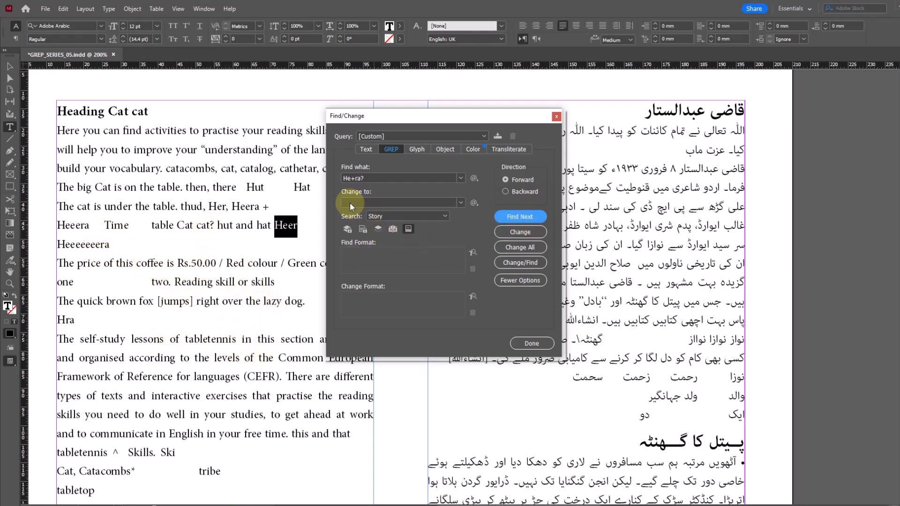
left_click(346, 179)
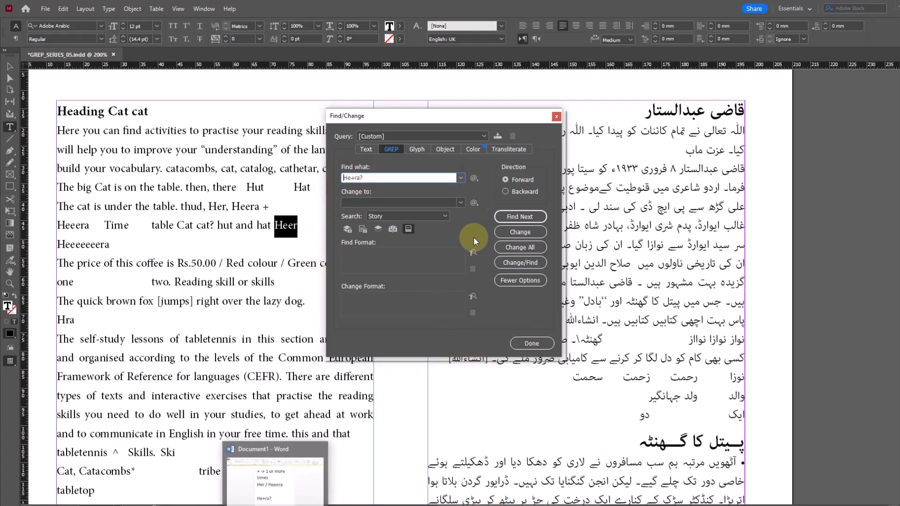
double_click(349, 178)
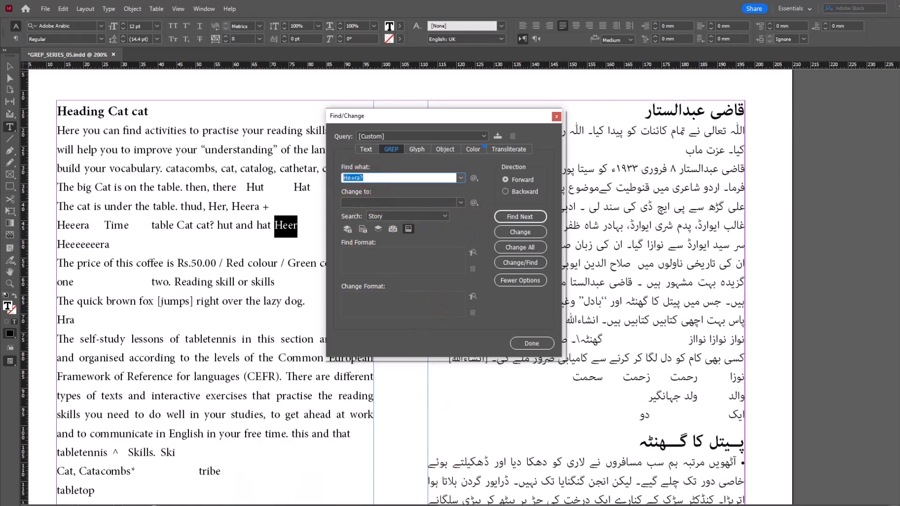
Switch to the Word notes and start a new line below He+ra? with the character set [Hh].
left_click(154, 505)
left_click(542, 405)
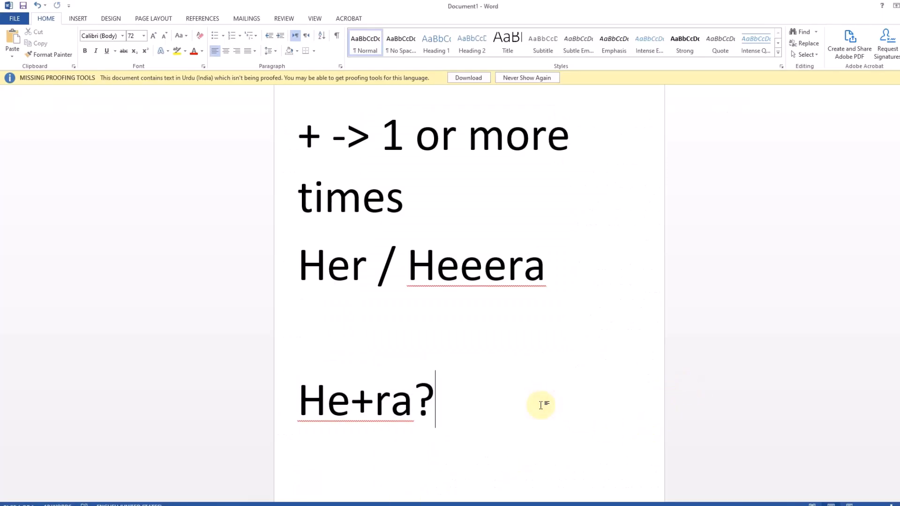
key("Return")
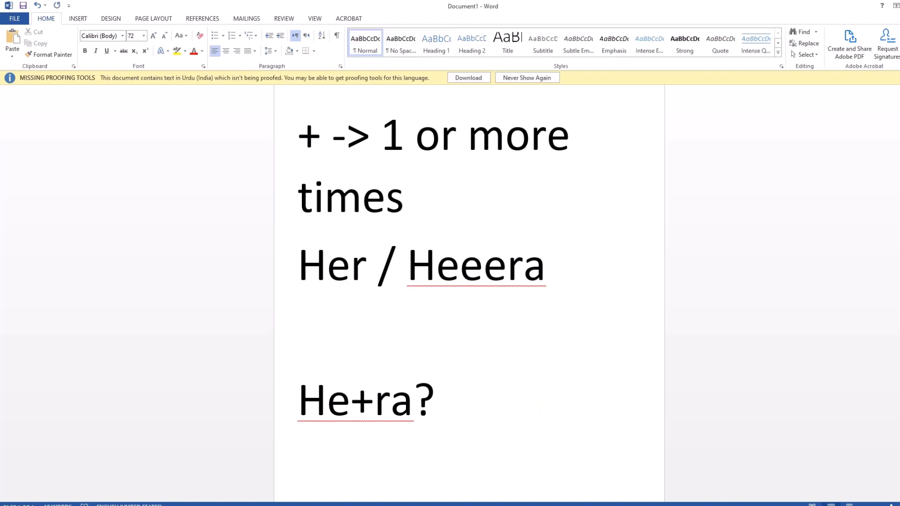
type("[]")
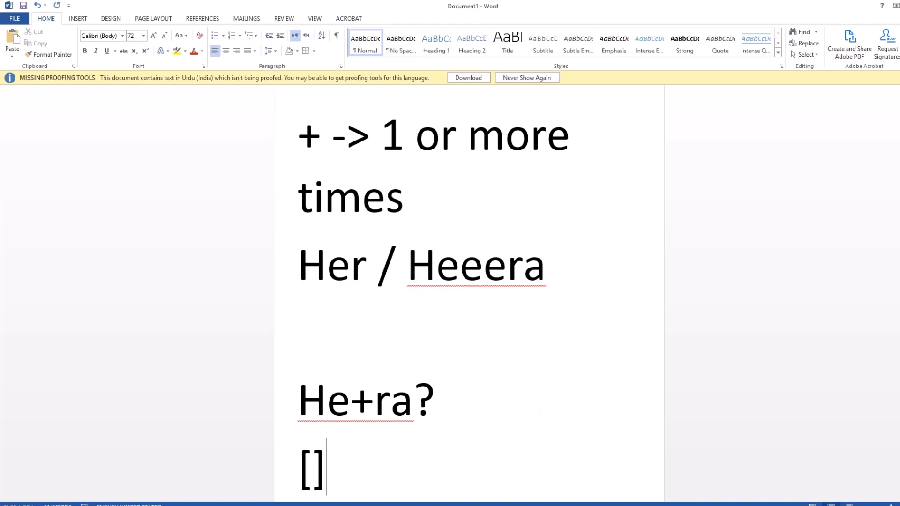
key("Left")
type("Hh]")
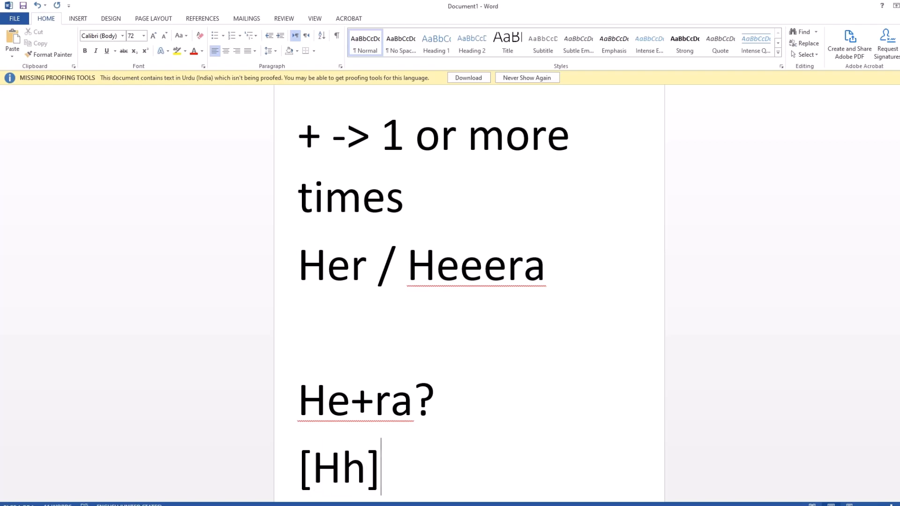
Complete the expression after the character set so the line reads [Hh]e+ra?
type("e")
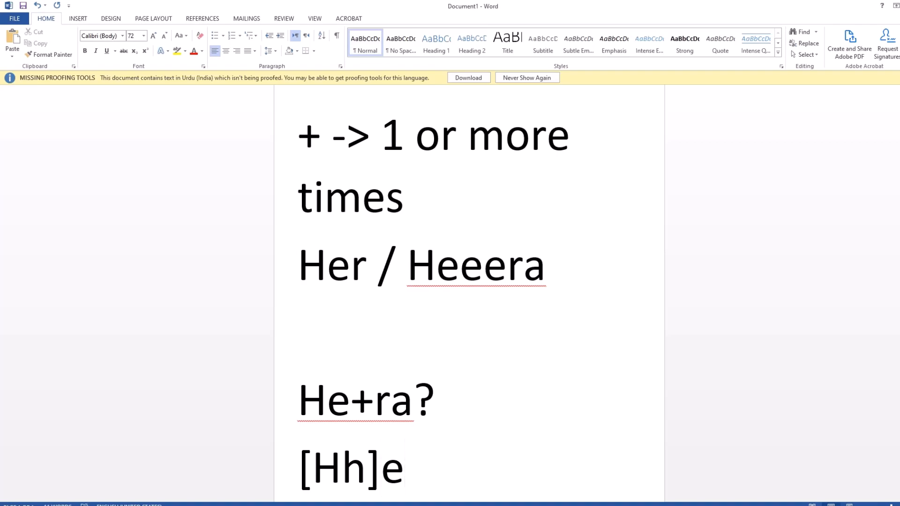
type("+r")
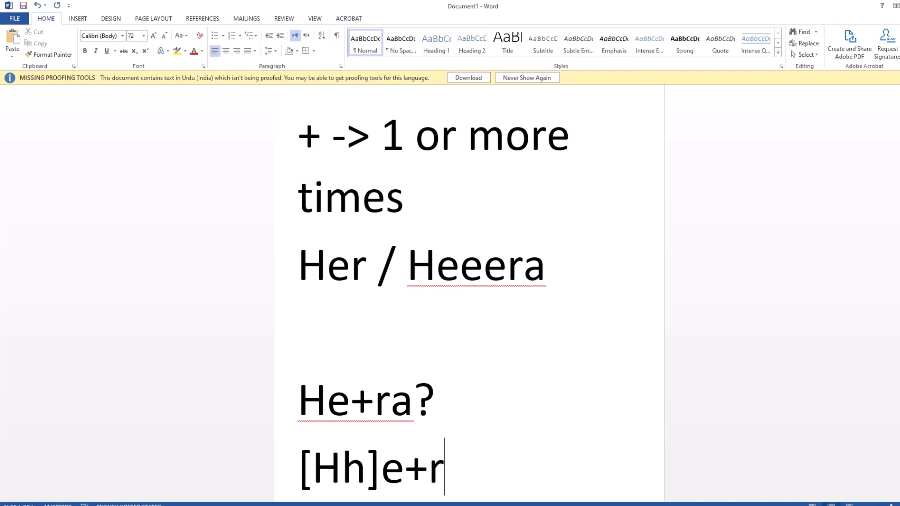
type("a")
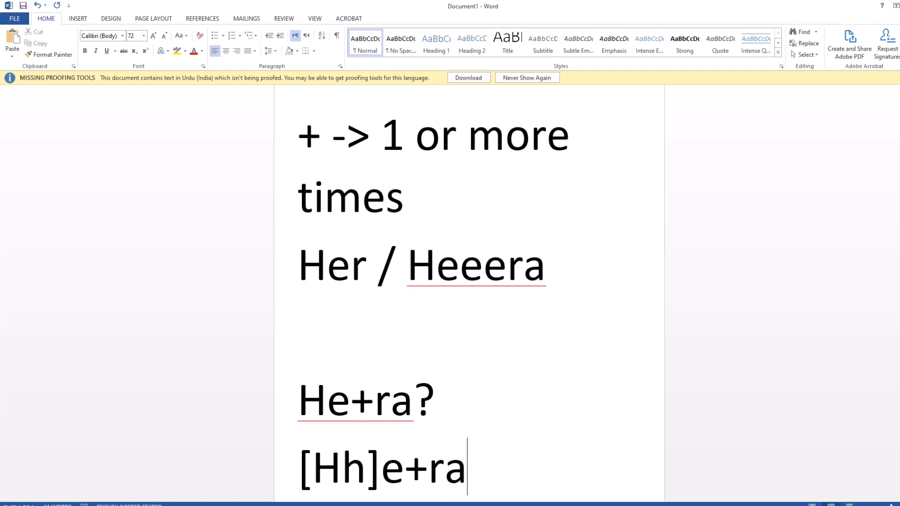
left_click(366, 266)
left_click(537, 277)
left_click(470, 474)
type("?")
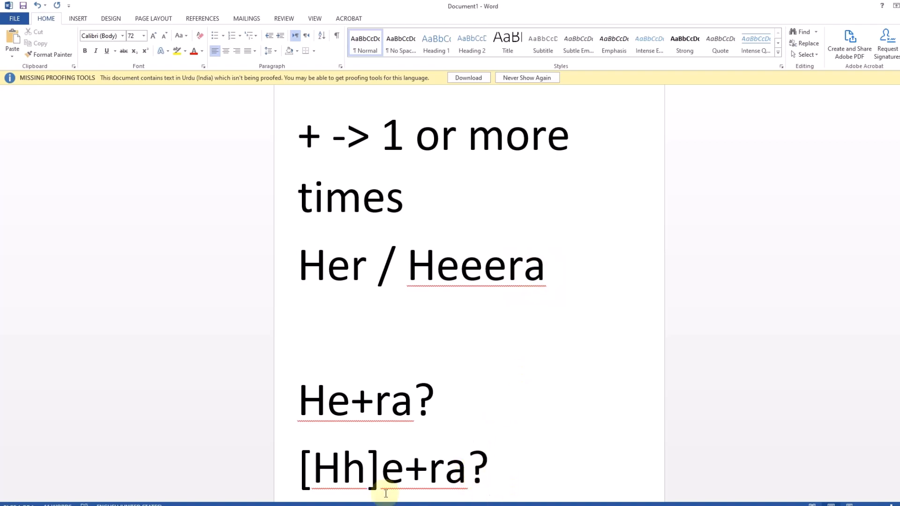
Copy [Hh]e+ra? into InDesign's GREP search in place of the old expression and place the cursor in the first body line.
left_click_drag(488, 469, 300, 467)
key("ctrl+c")
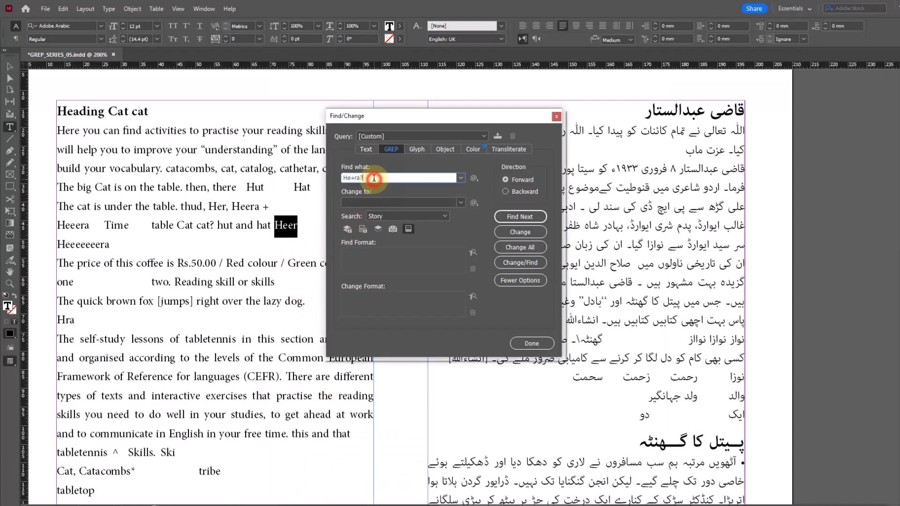
left_click_drag(350, 178, 374, 178)
key("BackSpace")
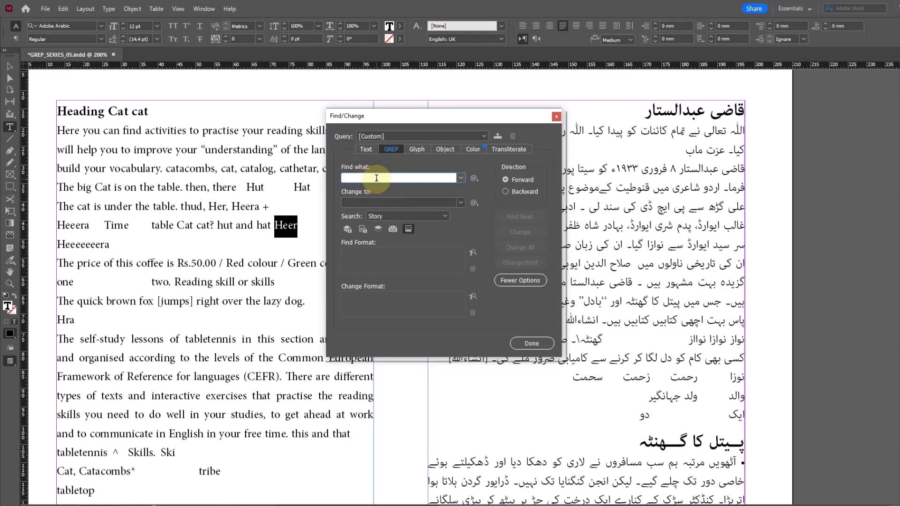
key("ctrl+v")
left_click(291, 126)
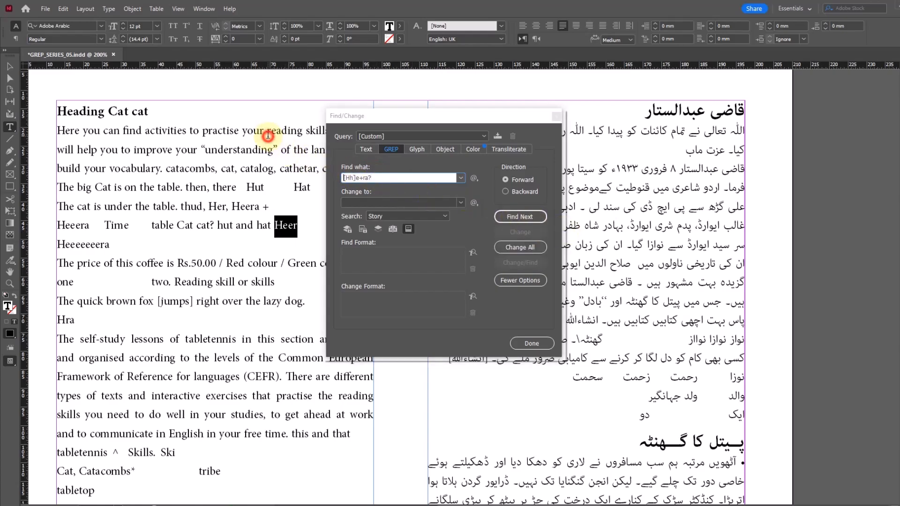
Step through the [Hh]e+ra? matches from the first body line down to There in the self-study paragraph.
left_click(529, 213)
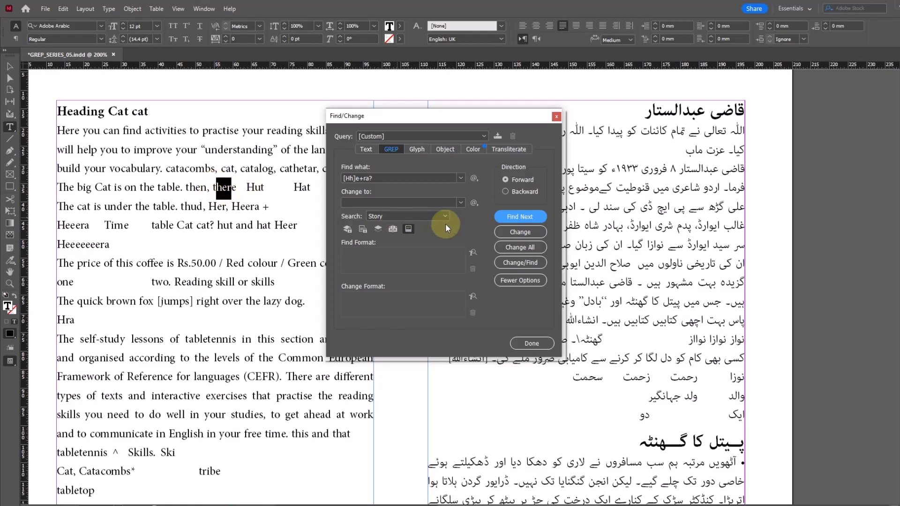
left_click(530, 220)
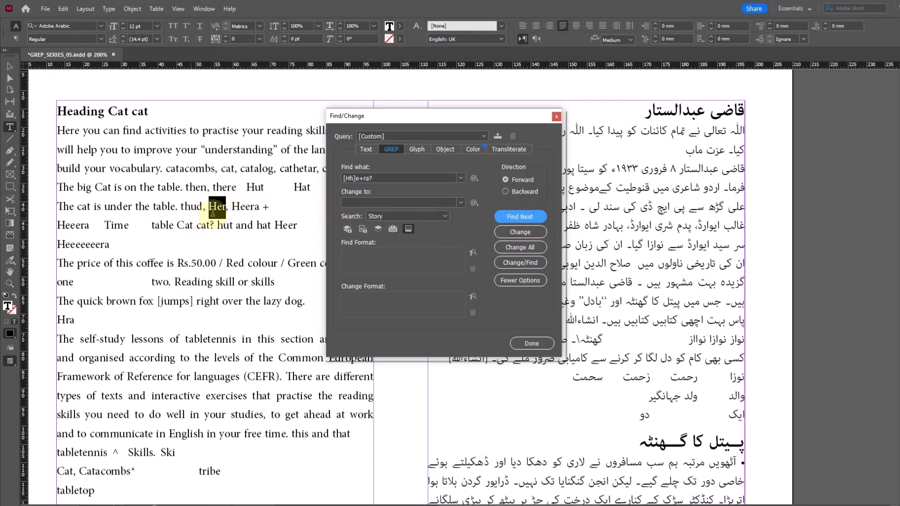
left_click(528, 220)
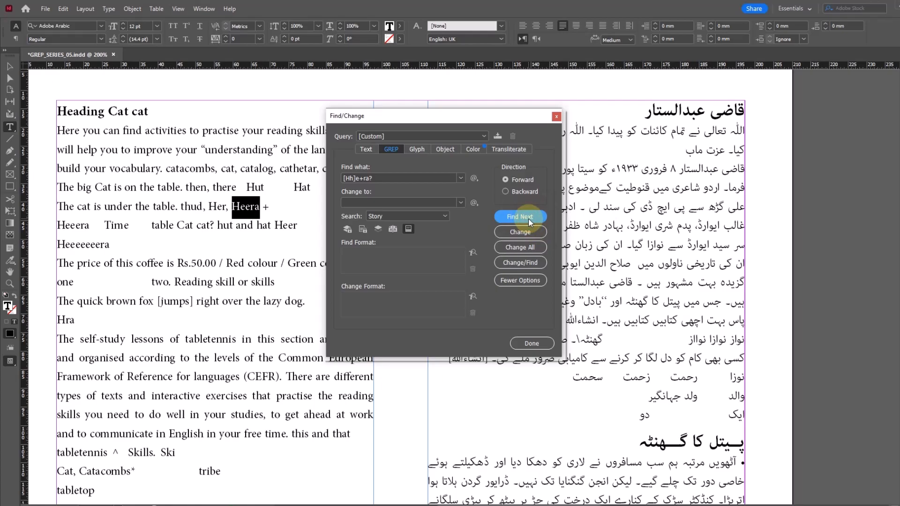
left_click(528, 219)
left_click(527, 219)
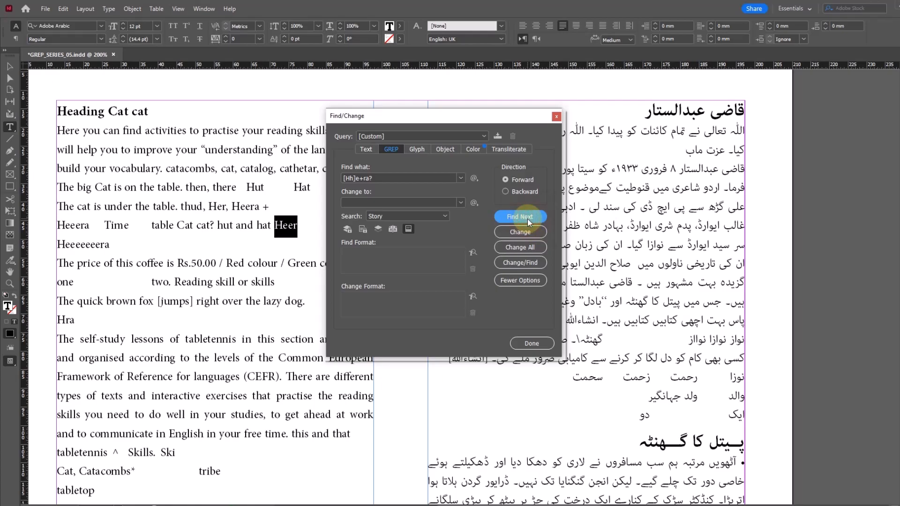
left_click(528, 218)
left_click(527, 218)
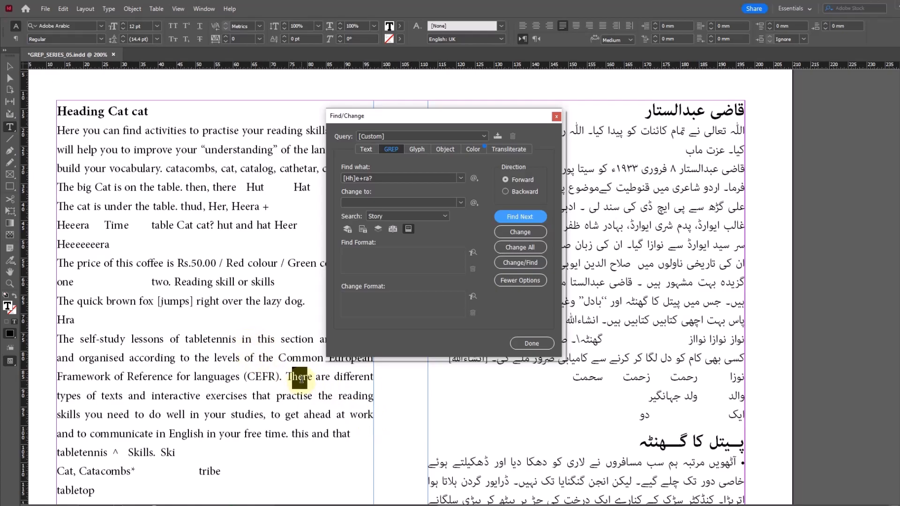
Step through the remaining matches until the search wraps to the first body line, moving the Find/Change dialog off the text, and dismiss the message.
left_click(512, 217)
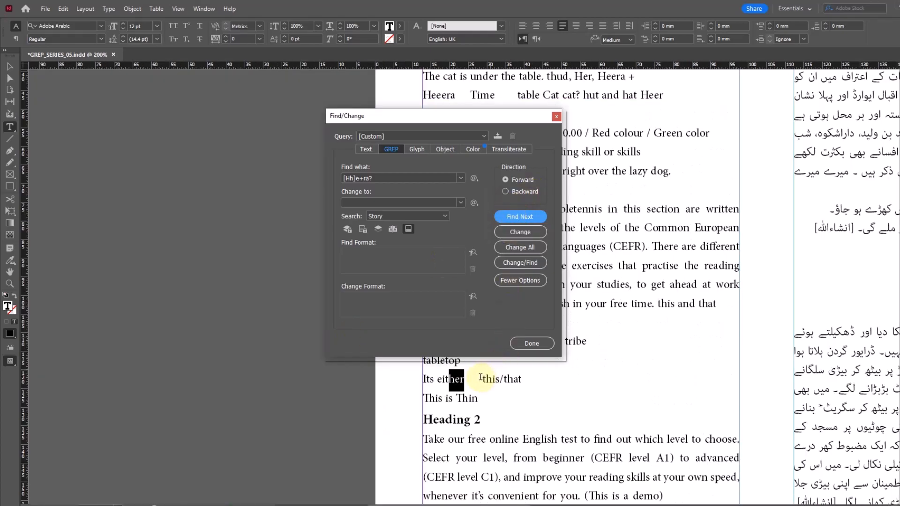
left_click_drag(357, 116, 156, 86)
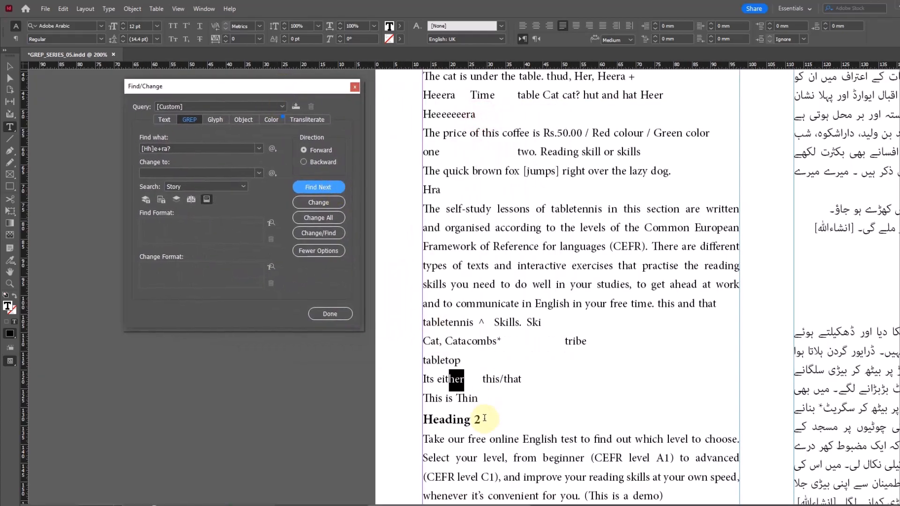
left_click(327, 187)
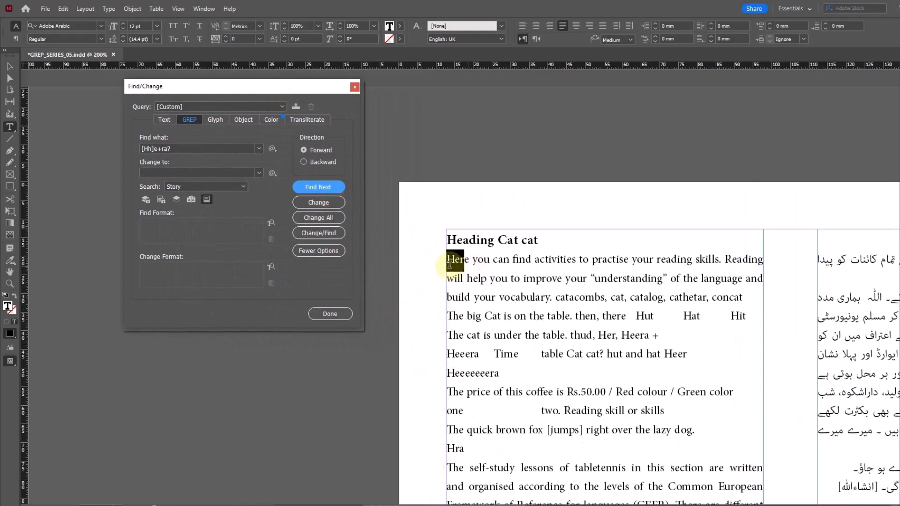
left_click(327, 187)
left_click(499, 275)
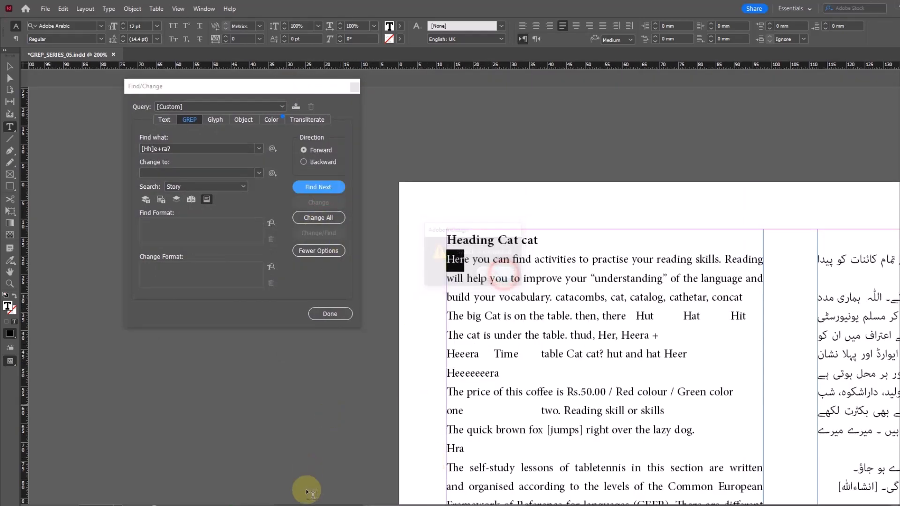
Switch to the Word notes and add word boundaries around the last expression so it reads \b[Hh]e+ra?\b.
left_click(305, 505)
left_click(534, 470)
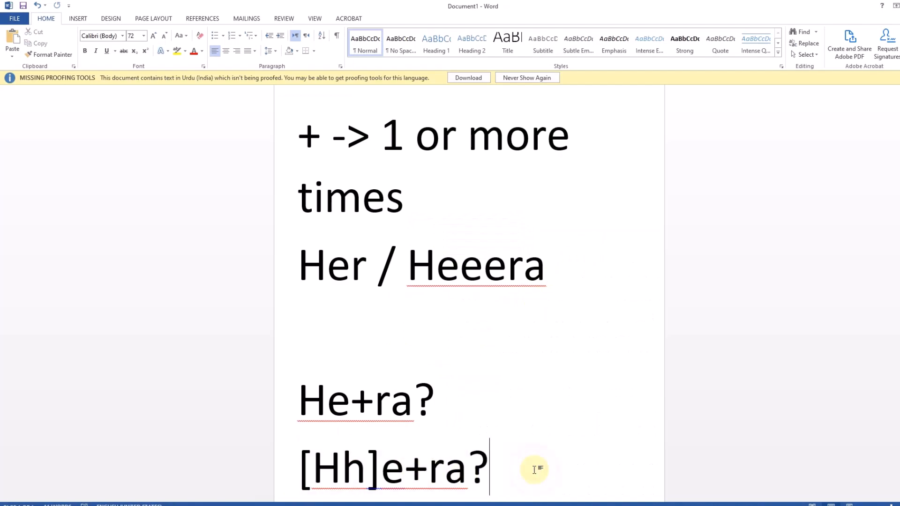
key("Home")
type("\\b")
key("End")
type("\\")
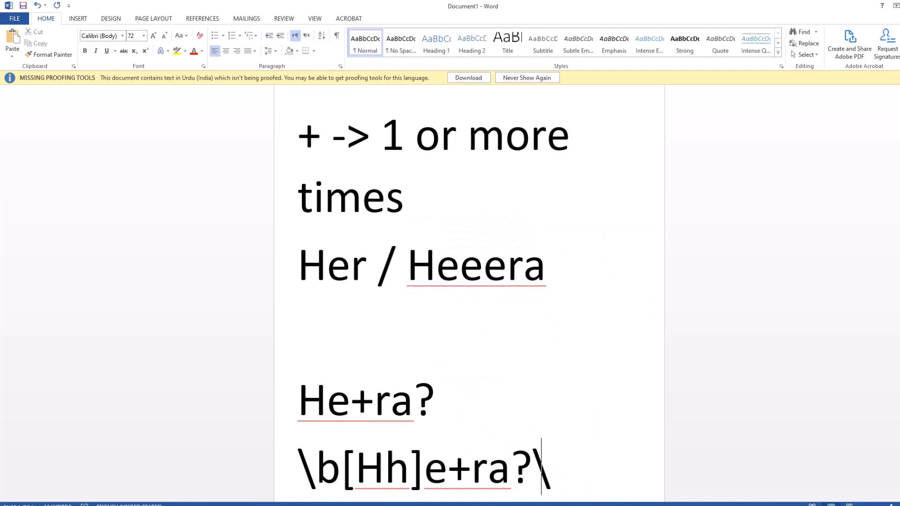
type("b")
Copy \b[Hh]e+ra?\b from Word into InDesign's GREP search in place of the old expression.
triple_click(530, 470)
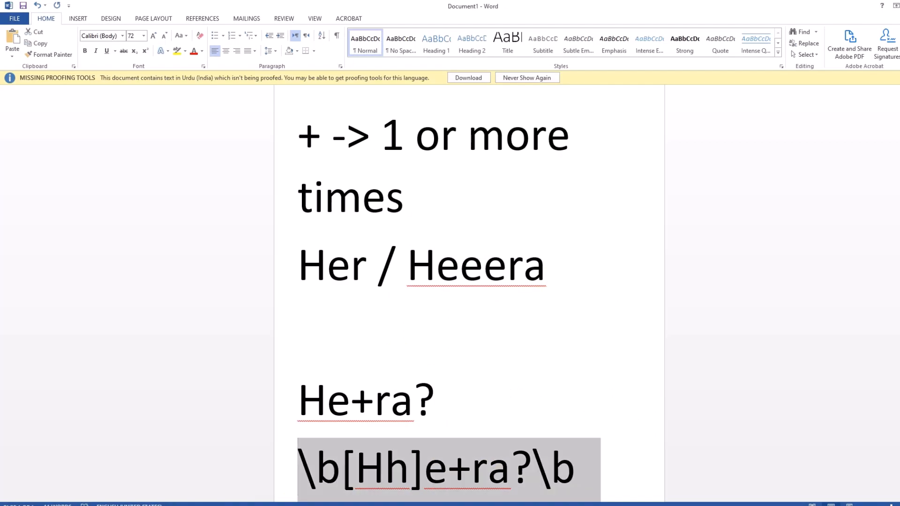
key("BackSpace")
key("ctrl+z")
key("ctrl+c")
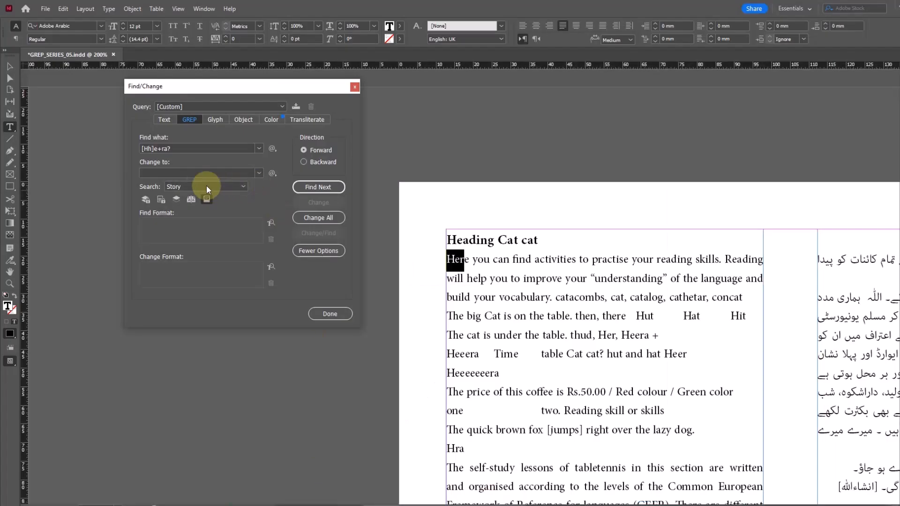
triple_click(184, 150)
key("BackSpace")
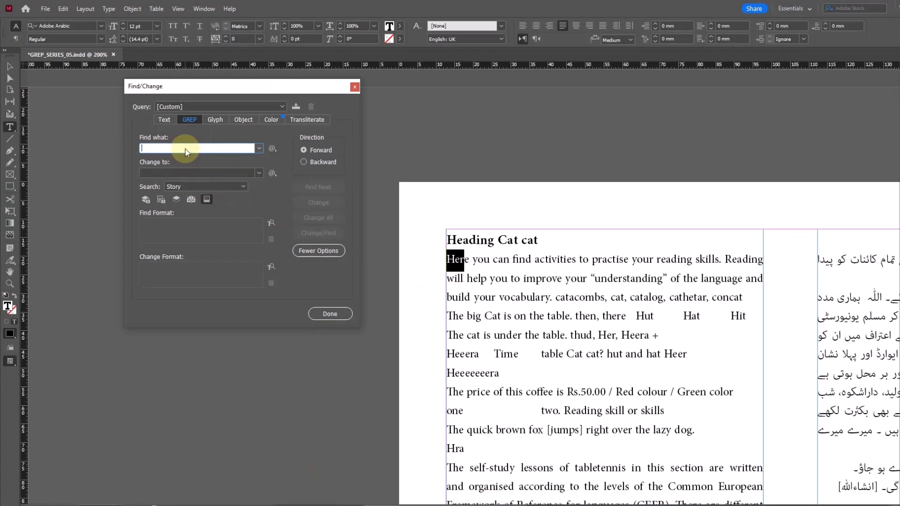
key("ctrl+v")
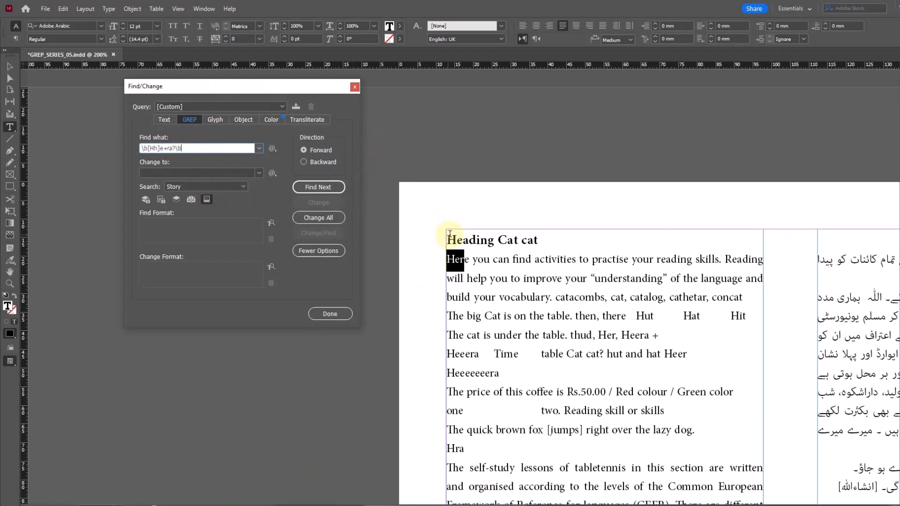
Step through the \b[Hh]e+ra?\b matches from the Heading Cat cat line to the end of the search and dismiss the message.
left_click(456, 239)
left_click(321, 187)
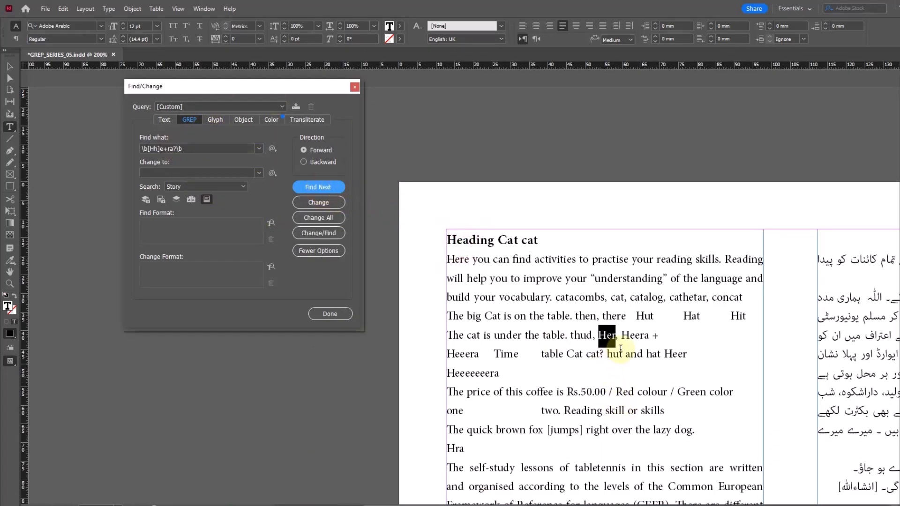
left_click(318, 187)
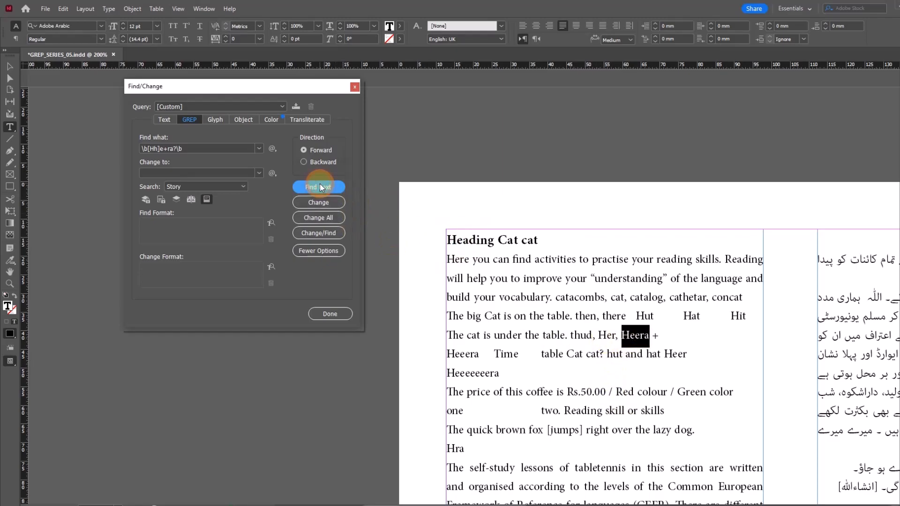
left_click(321, 187)
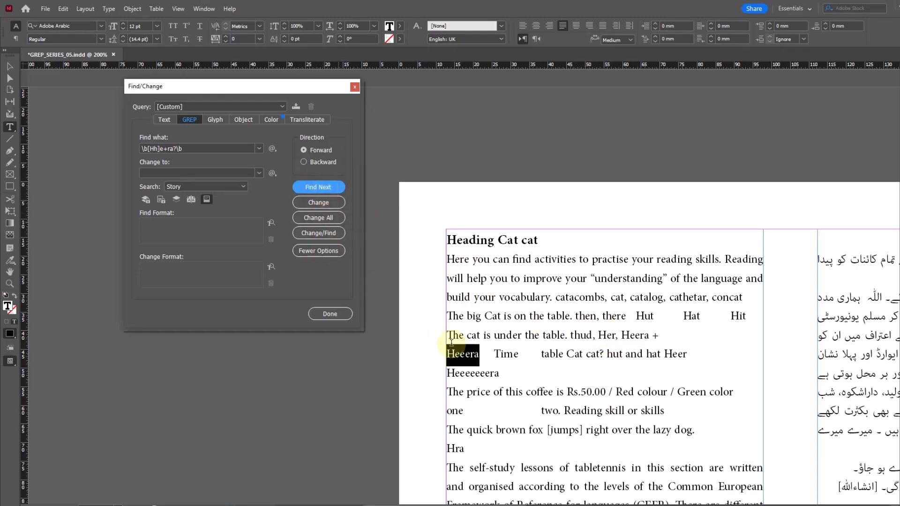
left_click(320, 188)
left_click(321, 188)
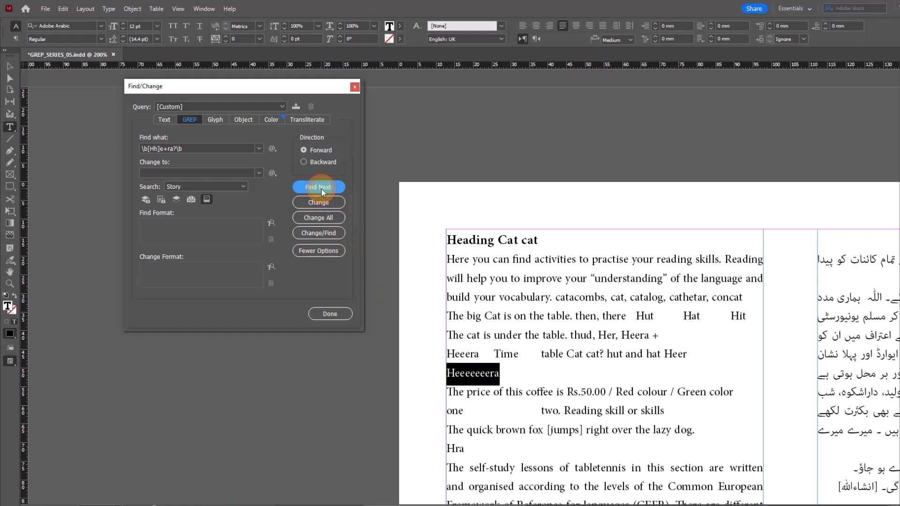
left_click(322, 187)
left_click(486, 272)
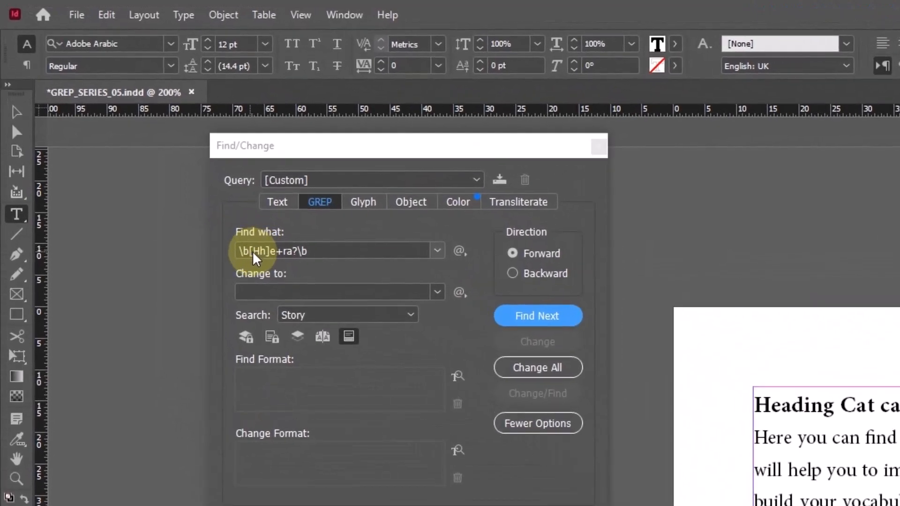
Clear the GREP search expression.
left_click(357, 249)
key("ctrl+a")
key("BackSpace")
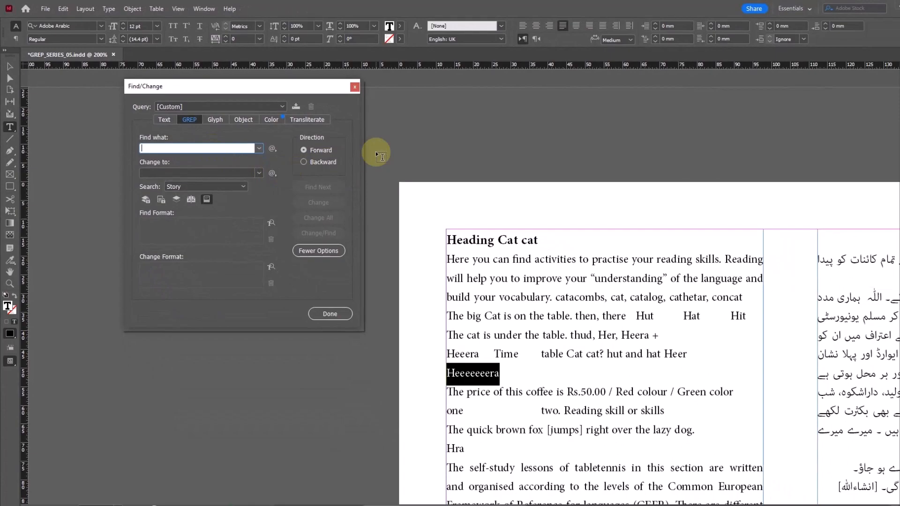
Copy the three words نواز نوازا نوااز from the Urdu column into the Word document in place of the earlier notes.
left_click(561, 337)
left_click_drag(516, 505, 638, 505)
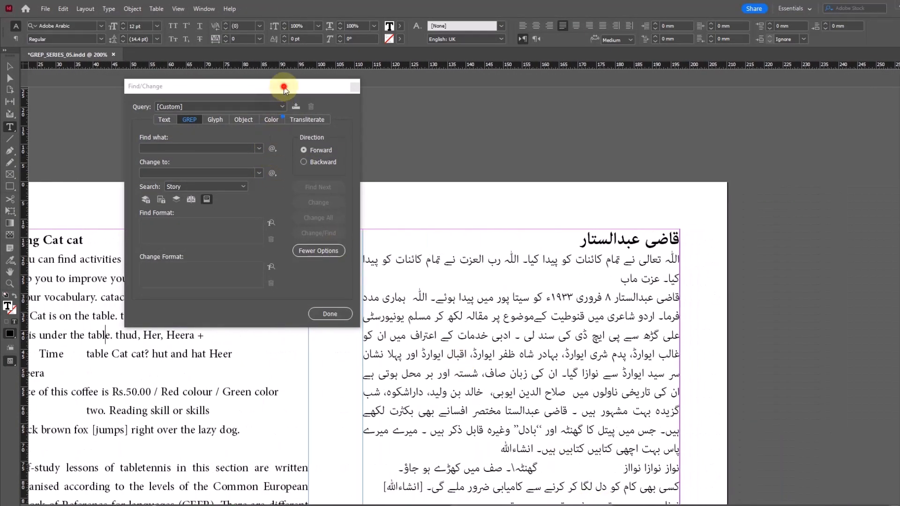
left_click_drag(284, 86, 235, 67)
scroll(891, 220, "down", 5)
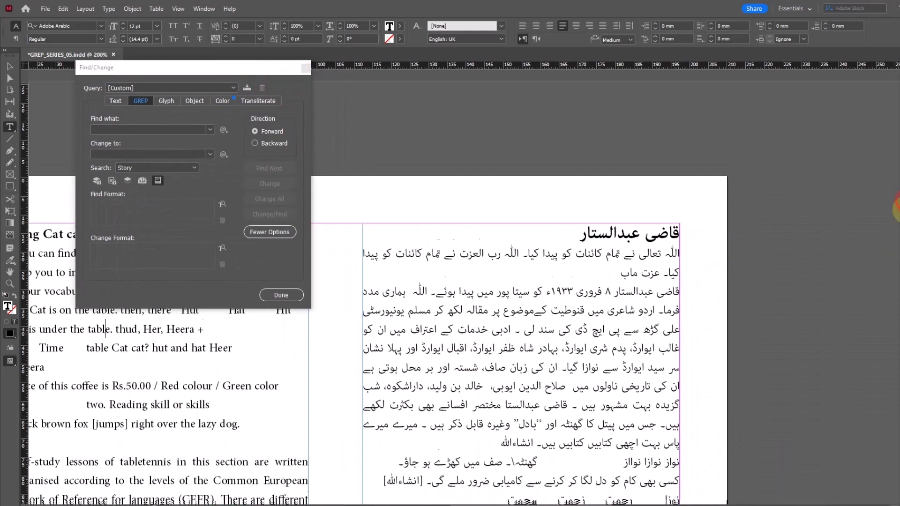
left_click_drag(621, 348, 705, 355)
left_click(675, 354)
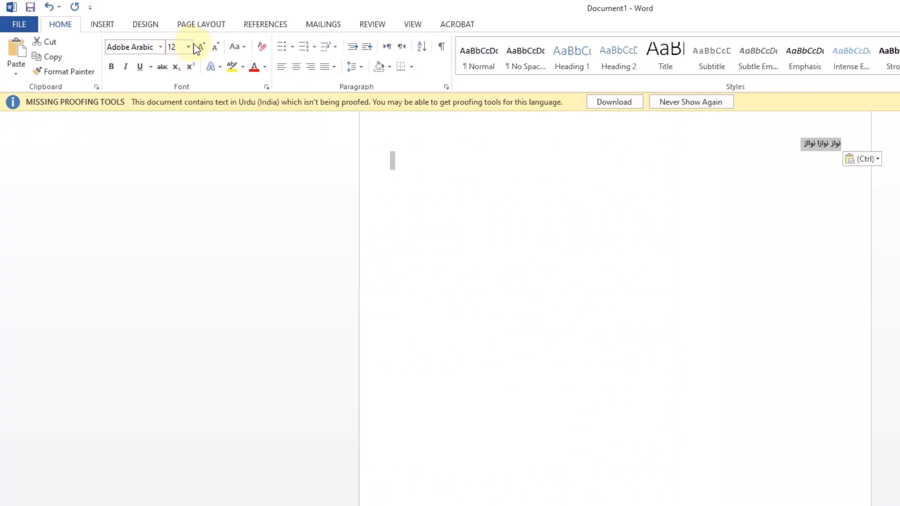
Set the pasted Urdu words to 26 pt and place the cursor on the line below them.
left_click(196, 46)
left_click(188, 47)
left_click(178, 192)
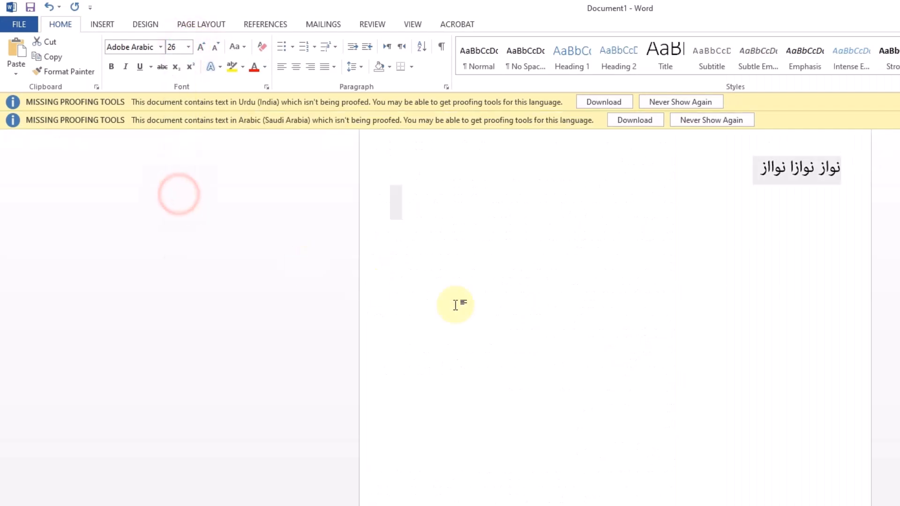
left_click(678, 194)
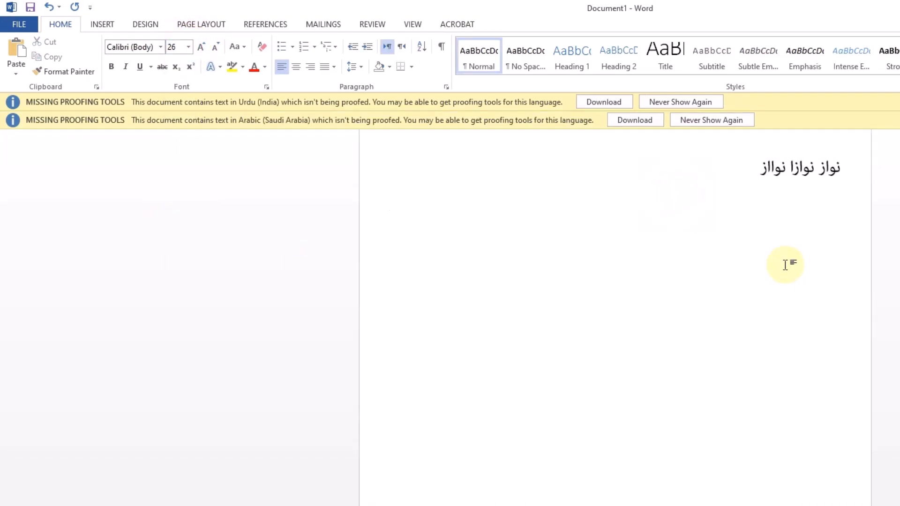
Enter نواز in Urdu on the new line and insert a + right after its alif.
type("y")
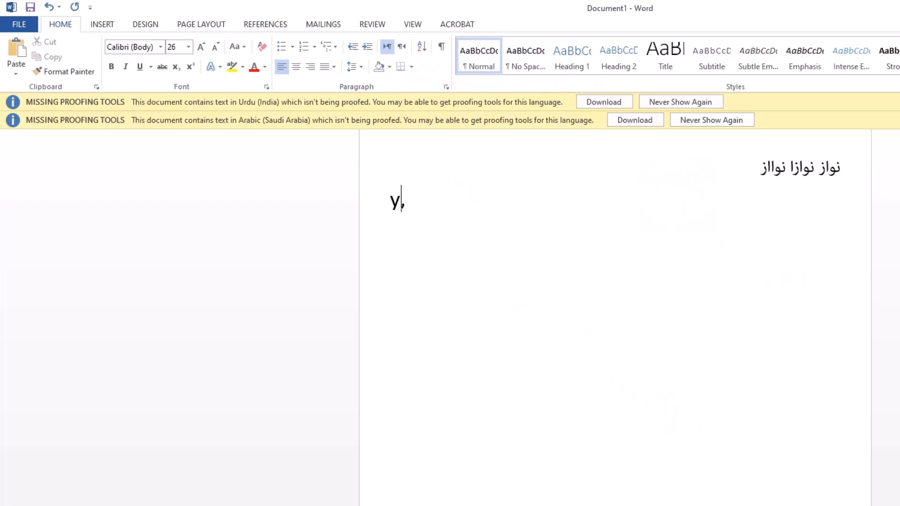
key("BackSpace")
key("alt+shift")
type("نواز")
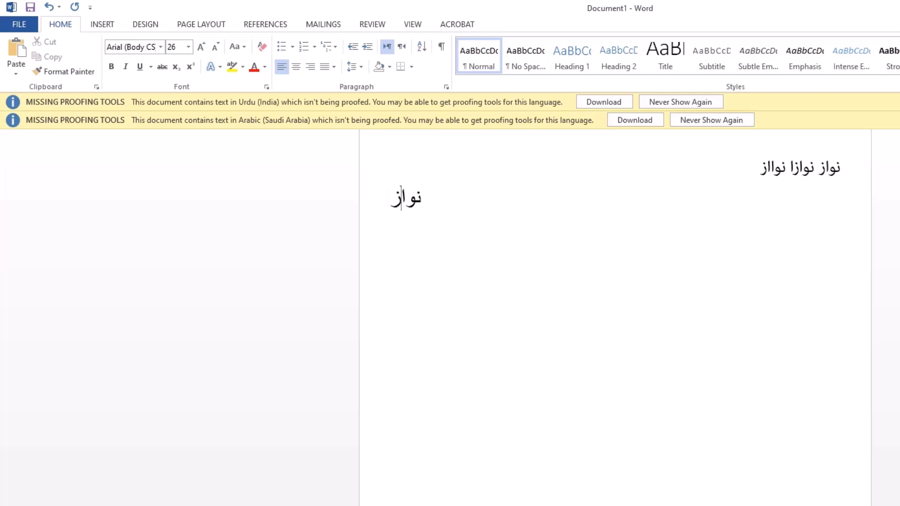
key("alt+shift")
type("+")
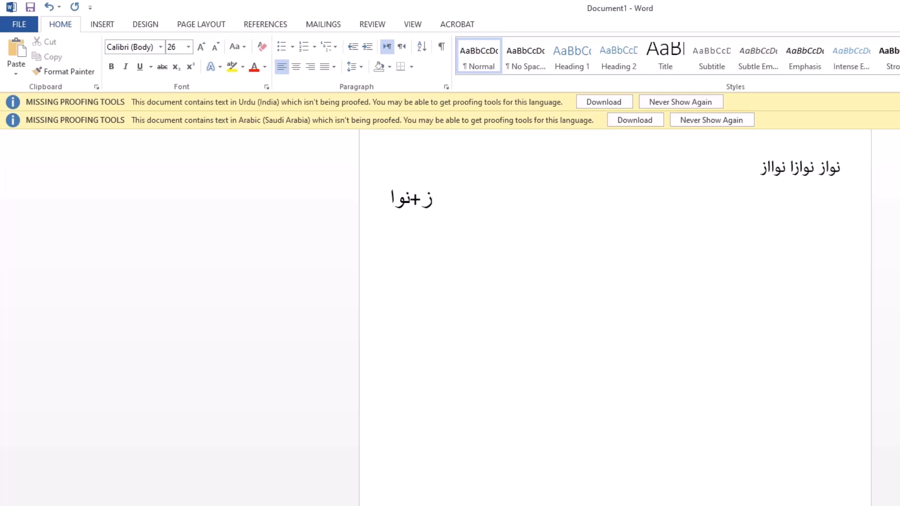
Add an alif after the ز and end the expression with a ?, giving نوا+زا?
key("alt+shift")
type("ا")
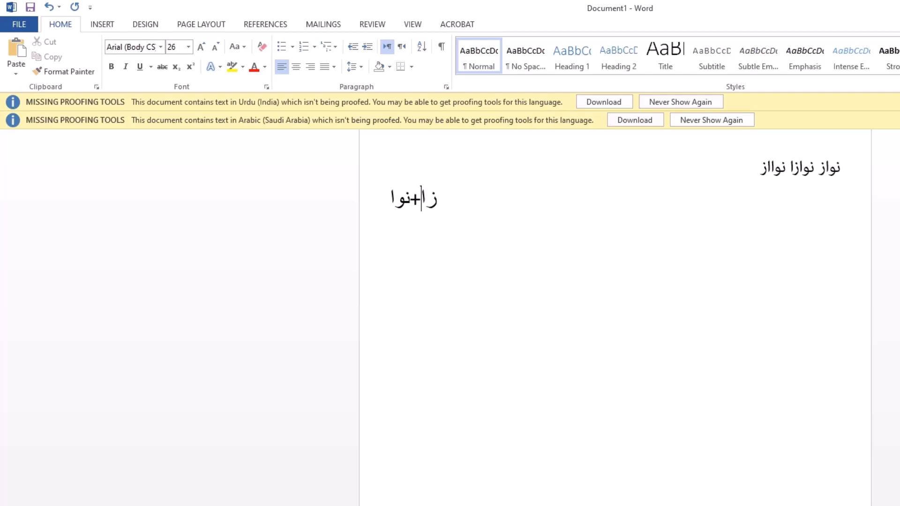
type("١")
key("BackSpace")
key("alt+shift")
type("?")
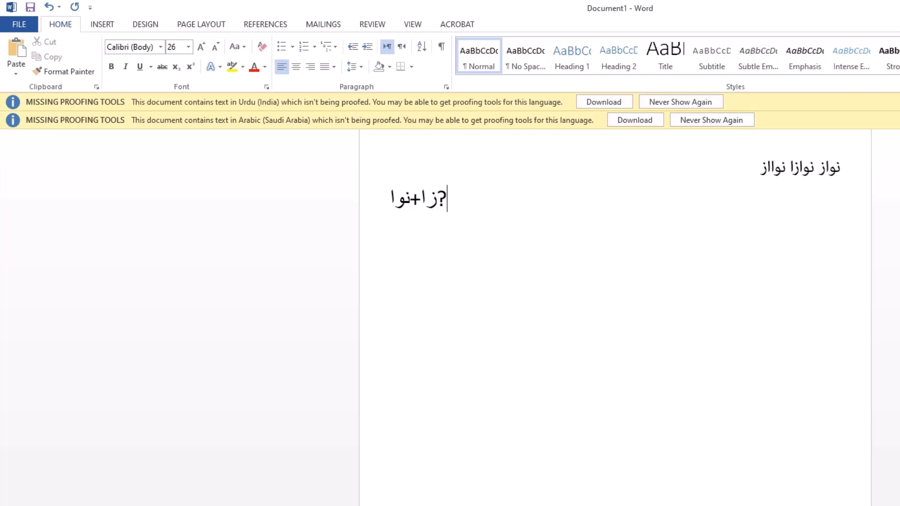
Copy the Urdu expression from Word into InDesign's GREP search, with the text cursor placed near the start of the Urdu column.
key("shift+Home")
key("ctrl+c")
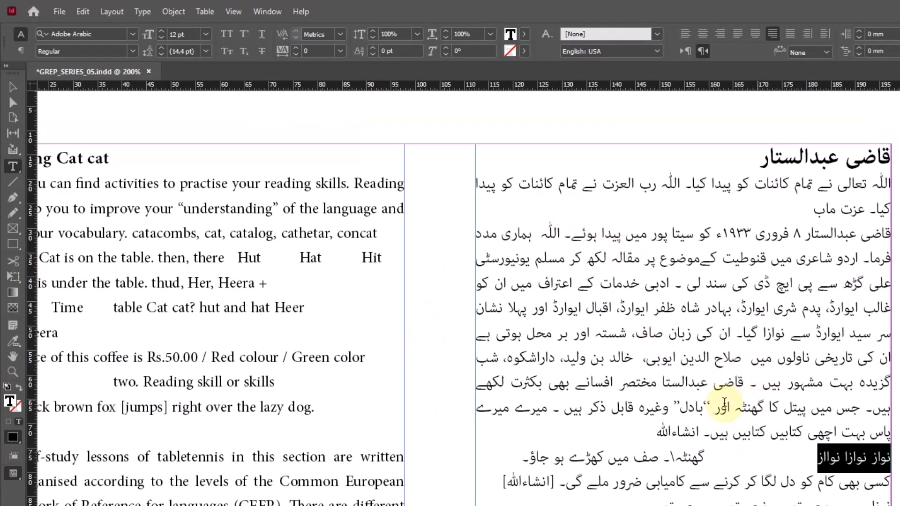
left_click(756, 217)
key("ctrl+f")
key("ctrl+v")
Step through the matches of نوا+زا? in the Urdu story, restarting the search once from the word قنوطیت.
left_click(365, 227)
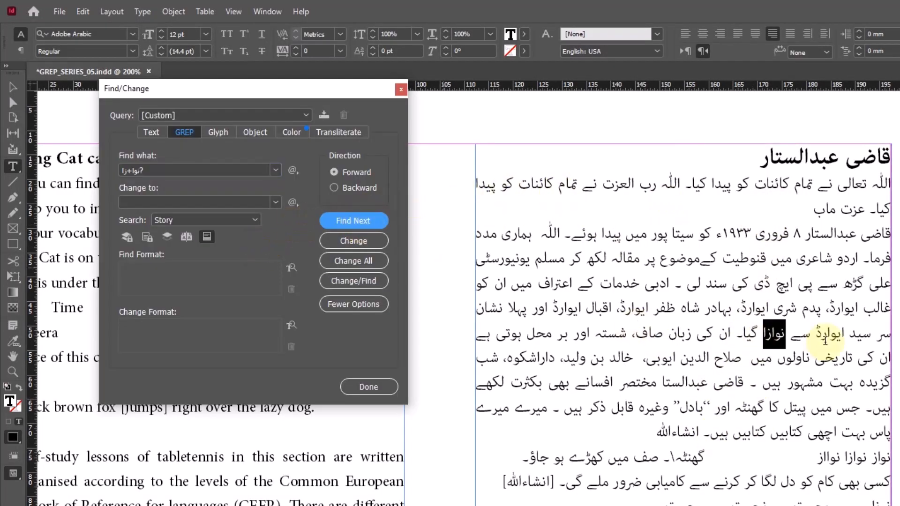
left_click(360, 226)
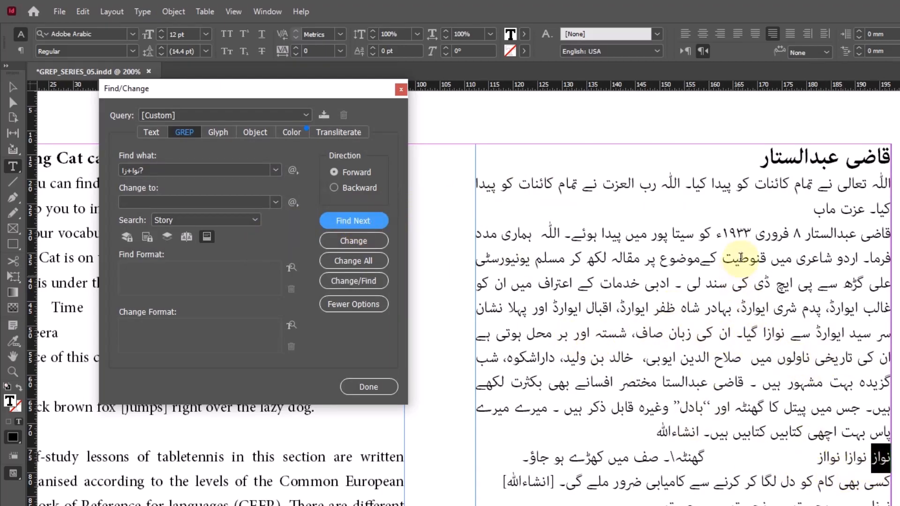
left_click(739, 257)
left_click(375, 221)
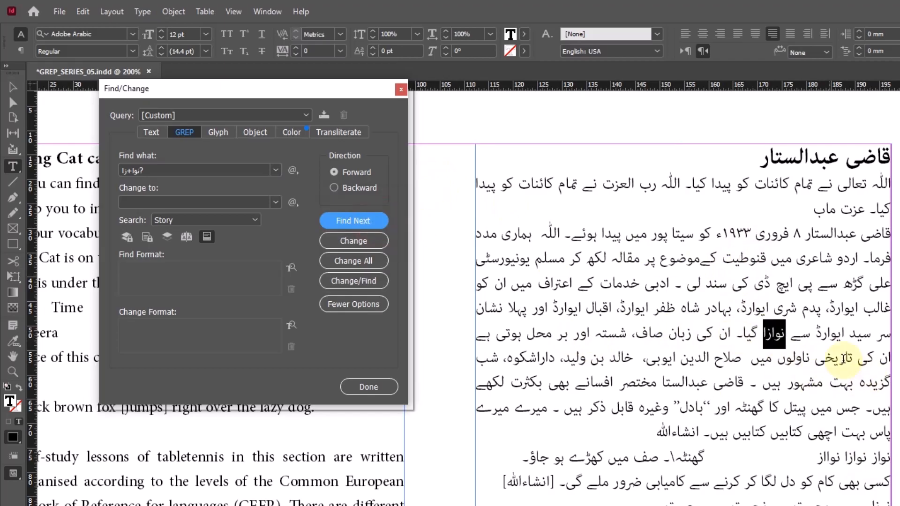
left_click(365, 224)
left_click(361, 221)
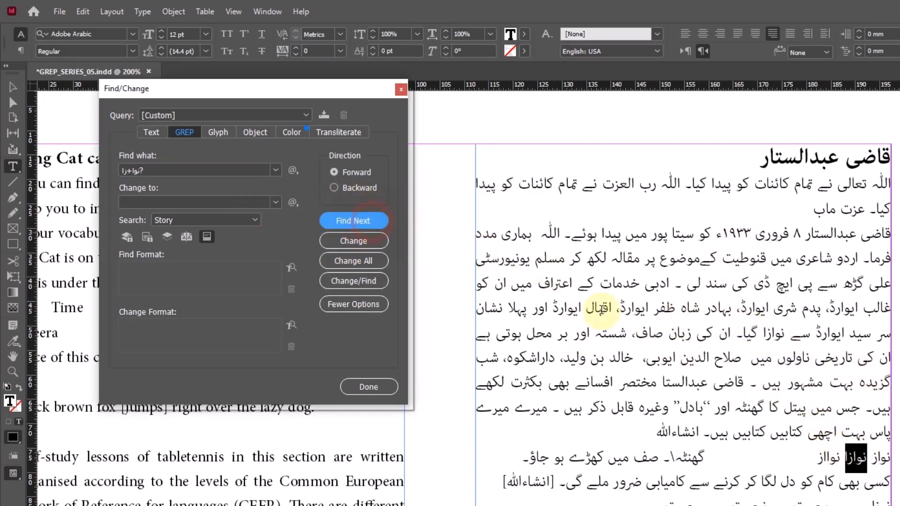
left_click(347, 220)
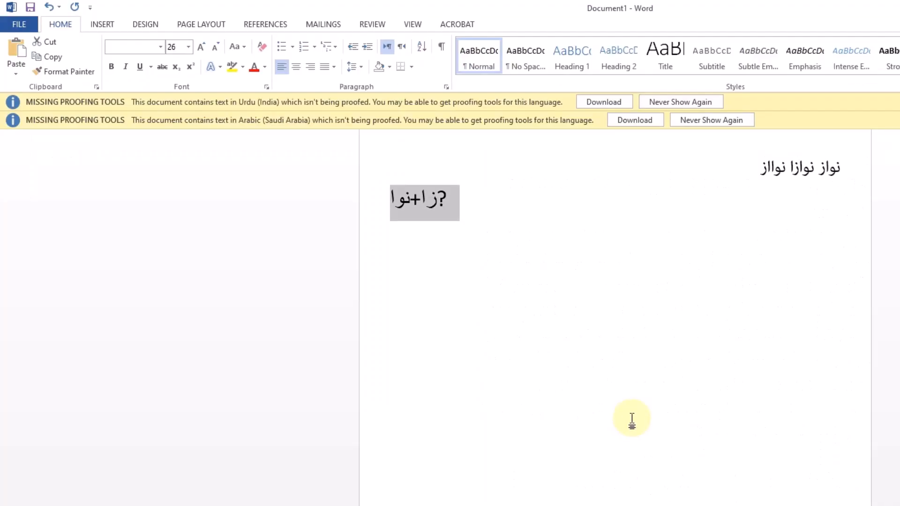
Switch to Word, set the line with the Urdu expression to right-to-left direction and select the whole expression.
left_click(483, 267)
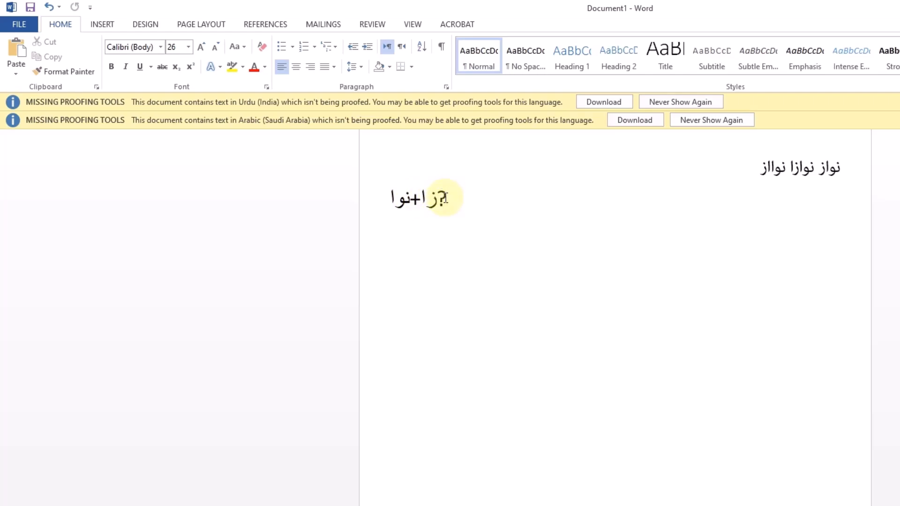
left_click(419, 199)
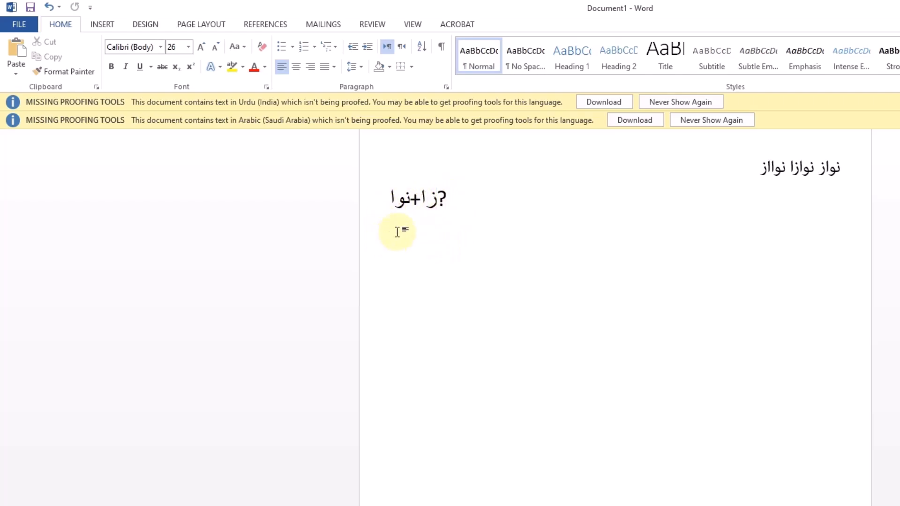
left_click(402, 46)
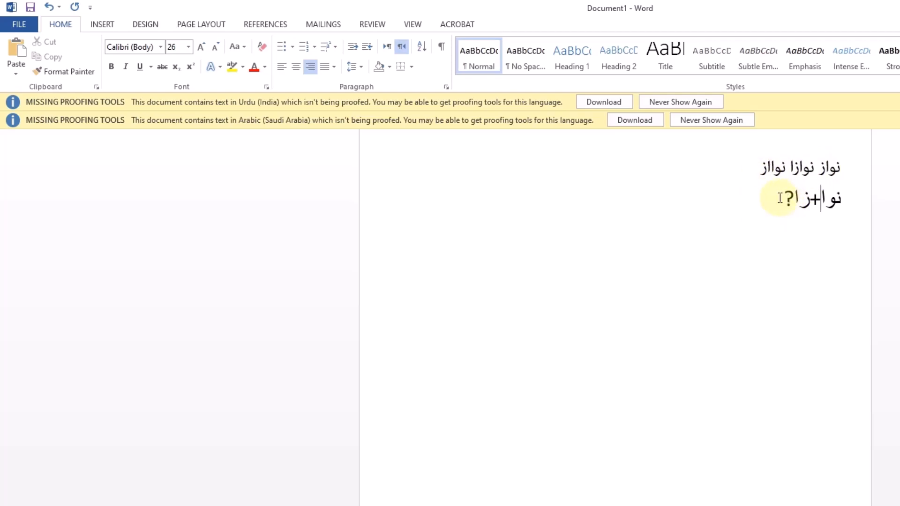
left_click_drag(780, 197, 819, 213)
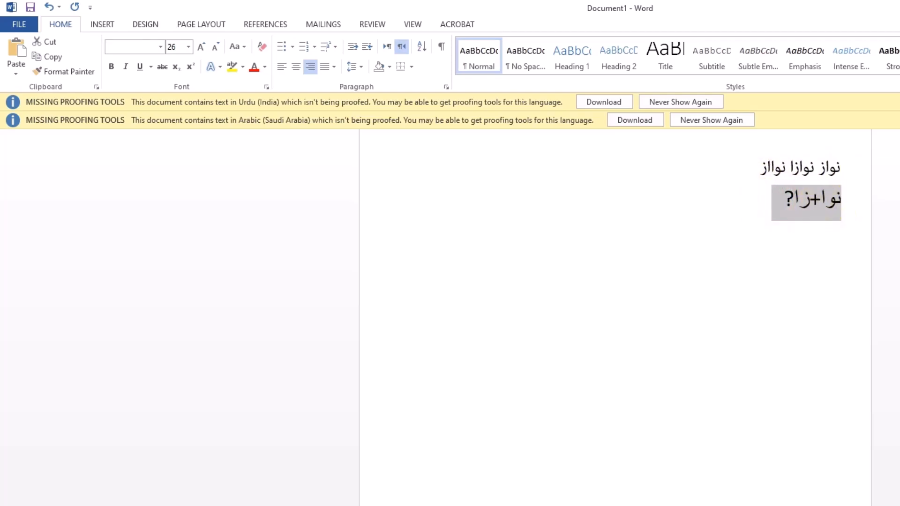